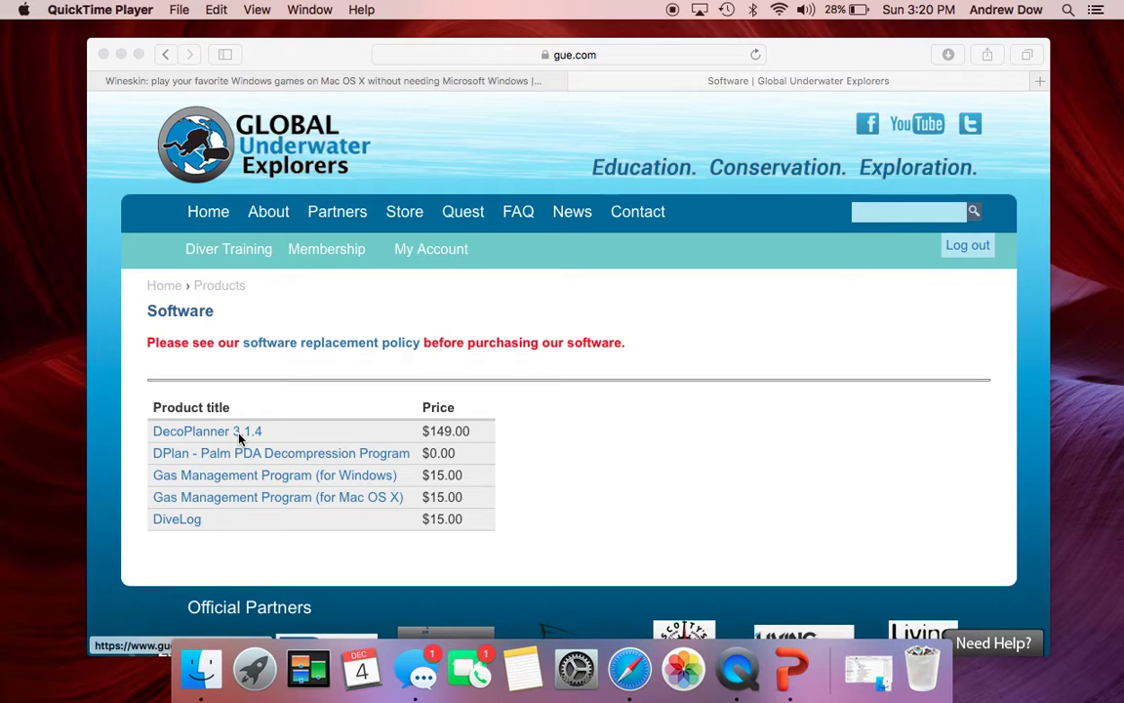
Review the DecoPlanner314 setup files in Documents, minimize Finder, and return to the Wineskin page.
click(192, 654)
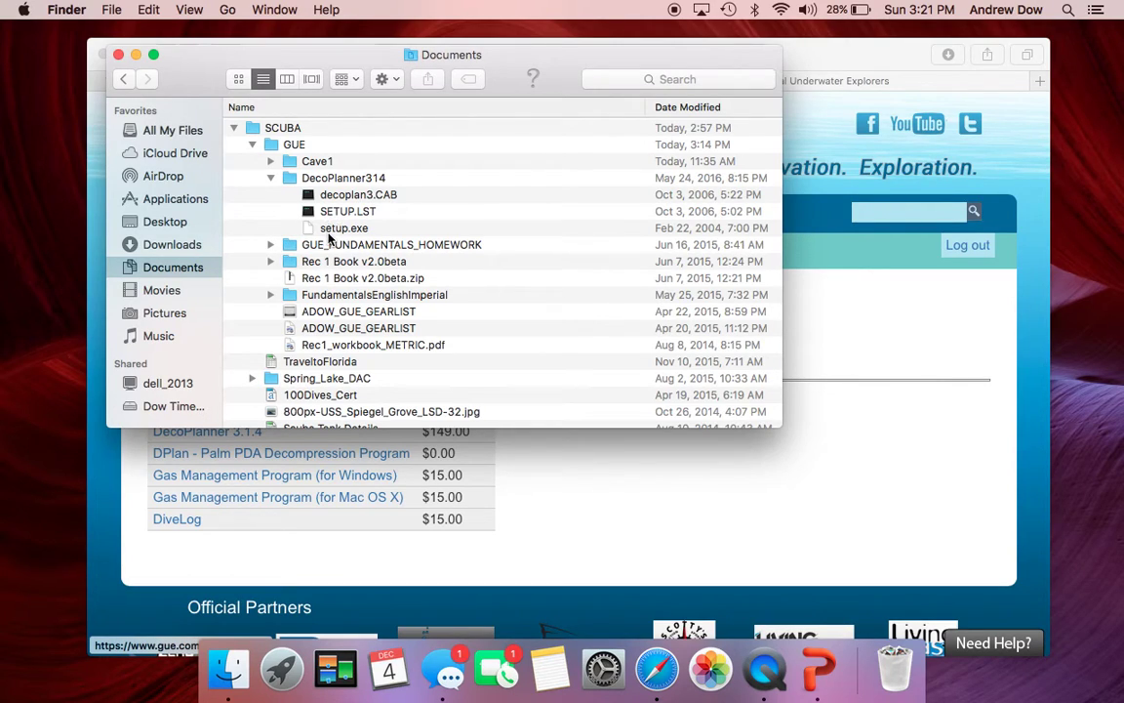
click(135, 56)
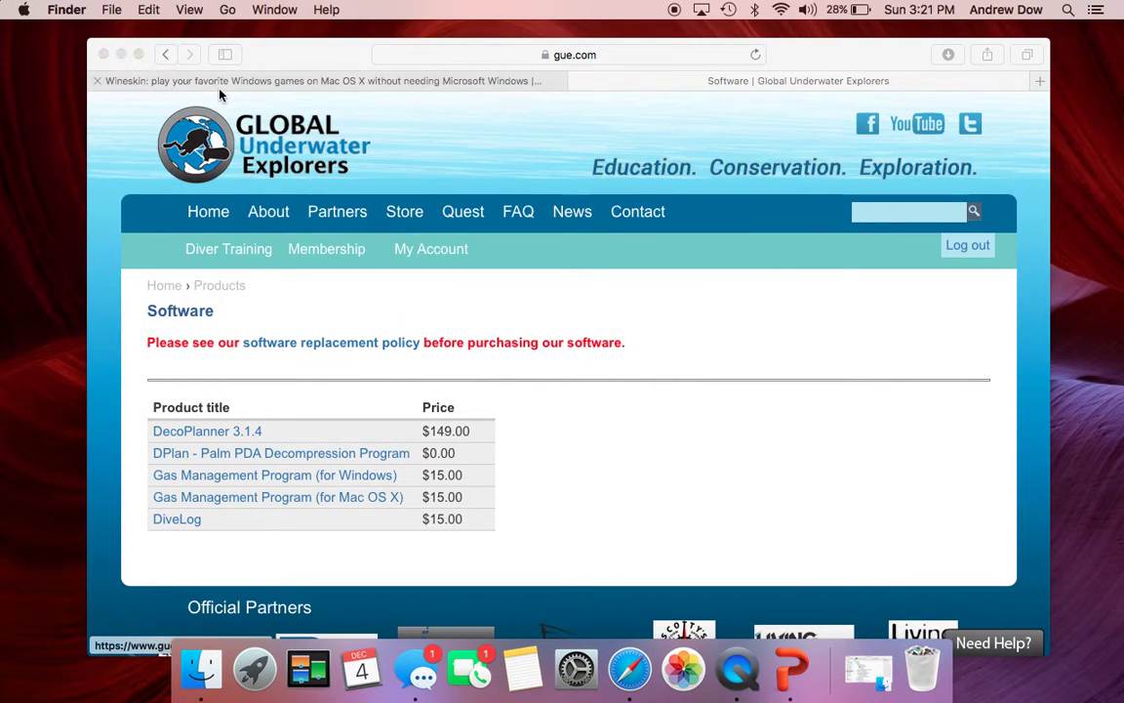
click(251, 84)
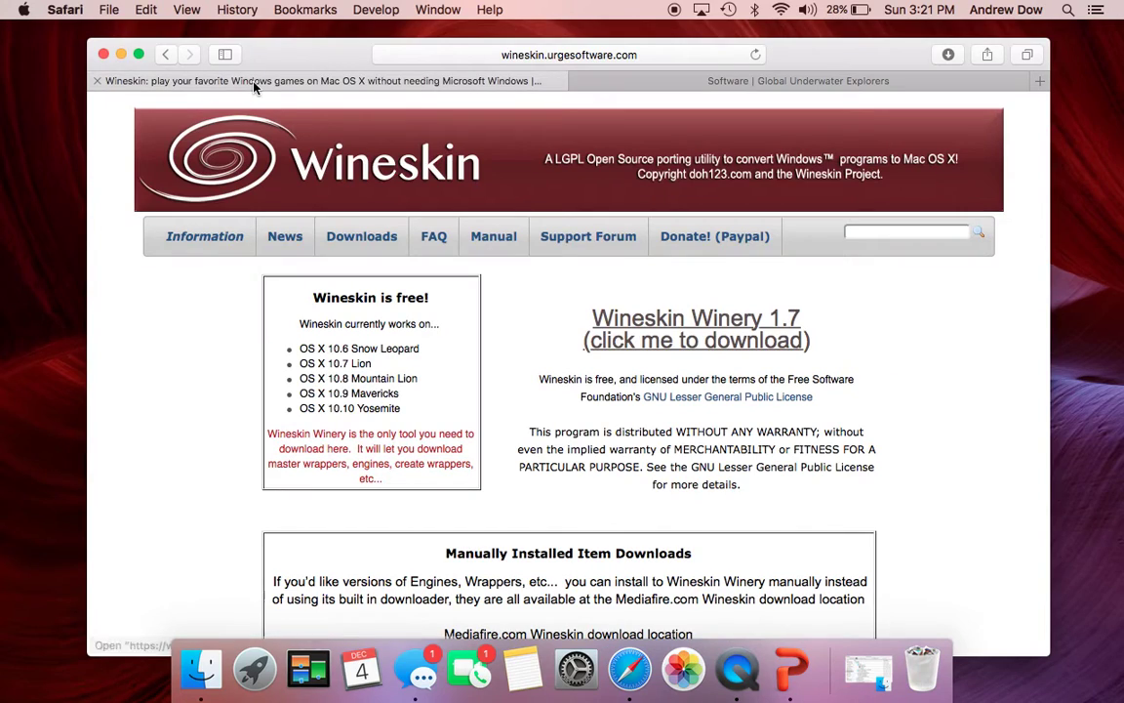
Download Wineskin Winery 1.7 via its SourceForge link and check Safari's downloads list.
click(653, 334)
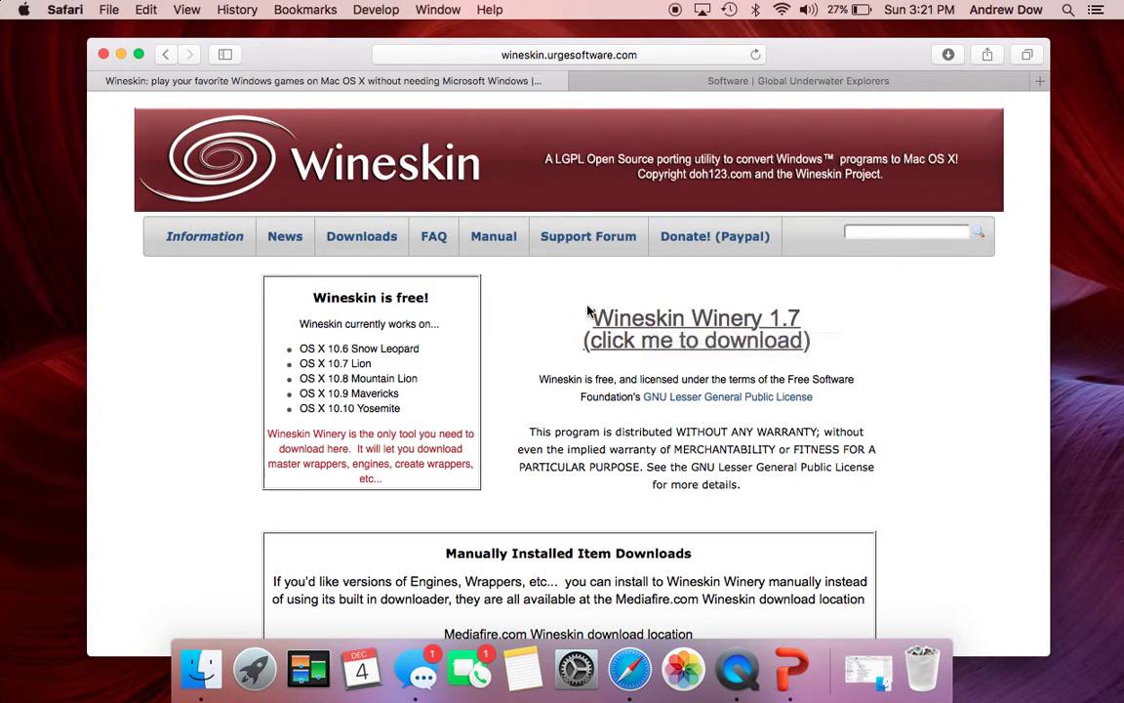
click(644, 327)
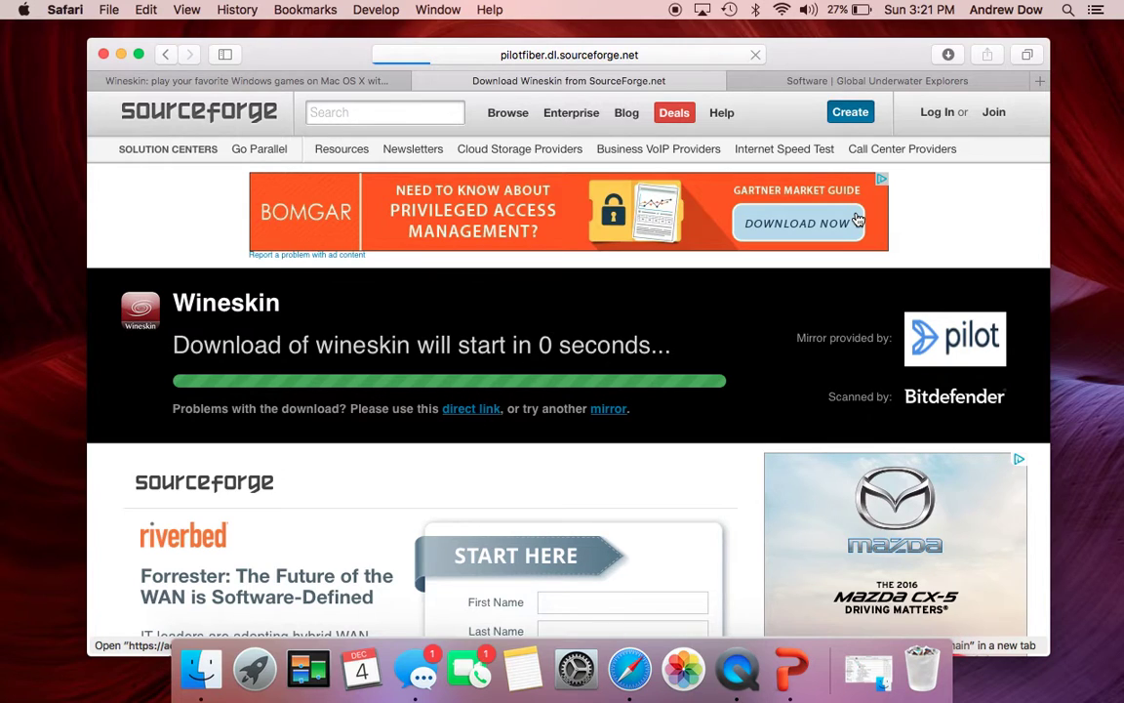
click(950, 56)
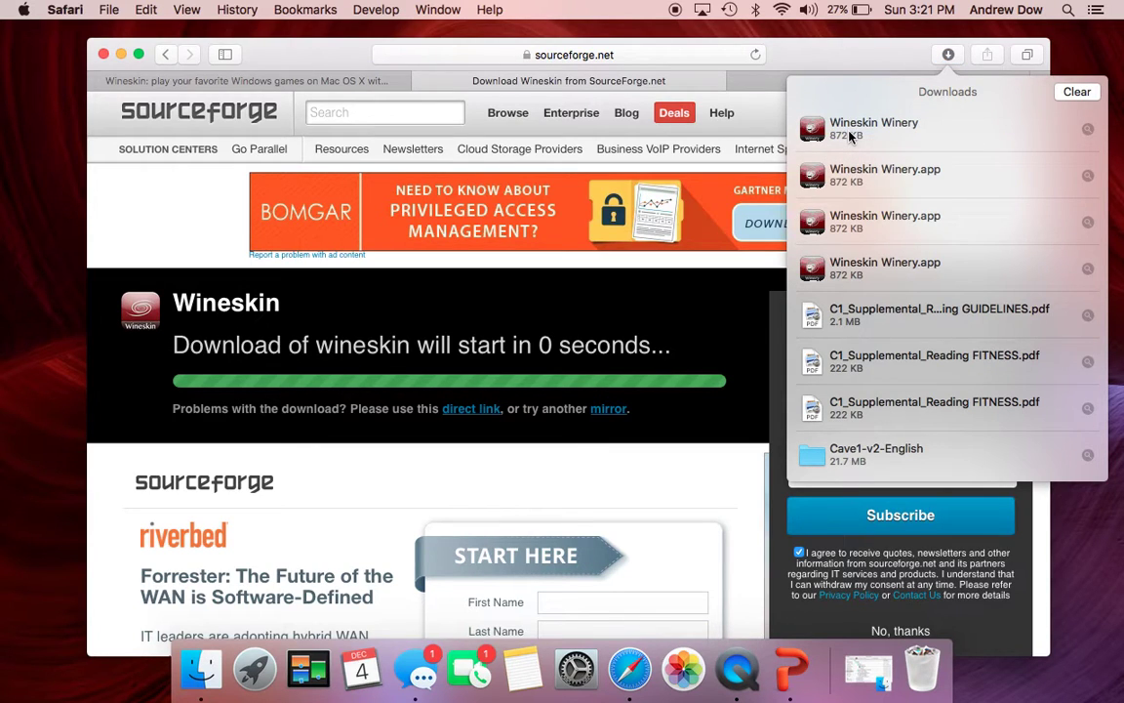
click(200, 664)
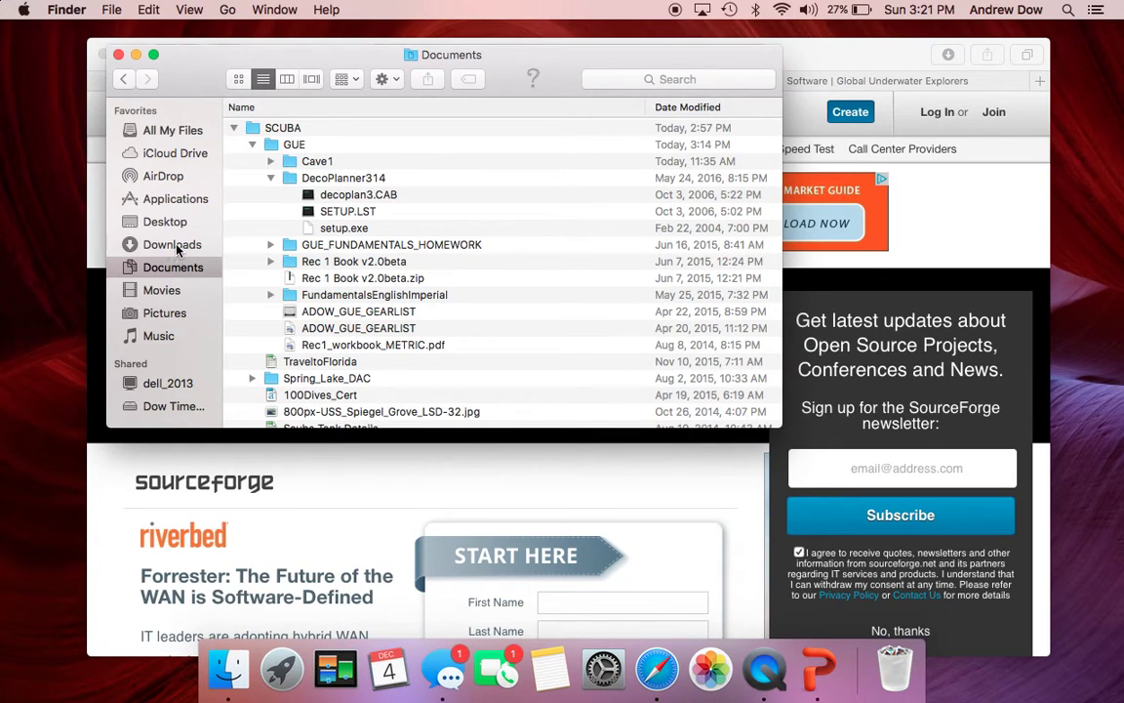
Move Wineskin Winery from Downloads into Applications and launch it from Launchpad.
click(174, 246)
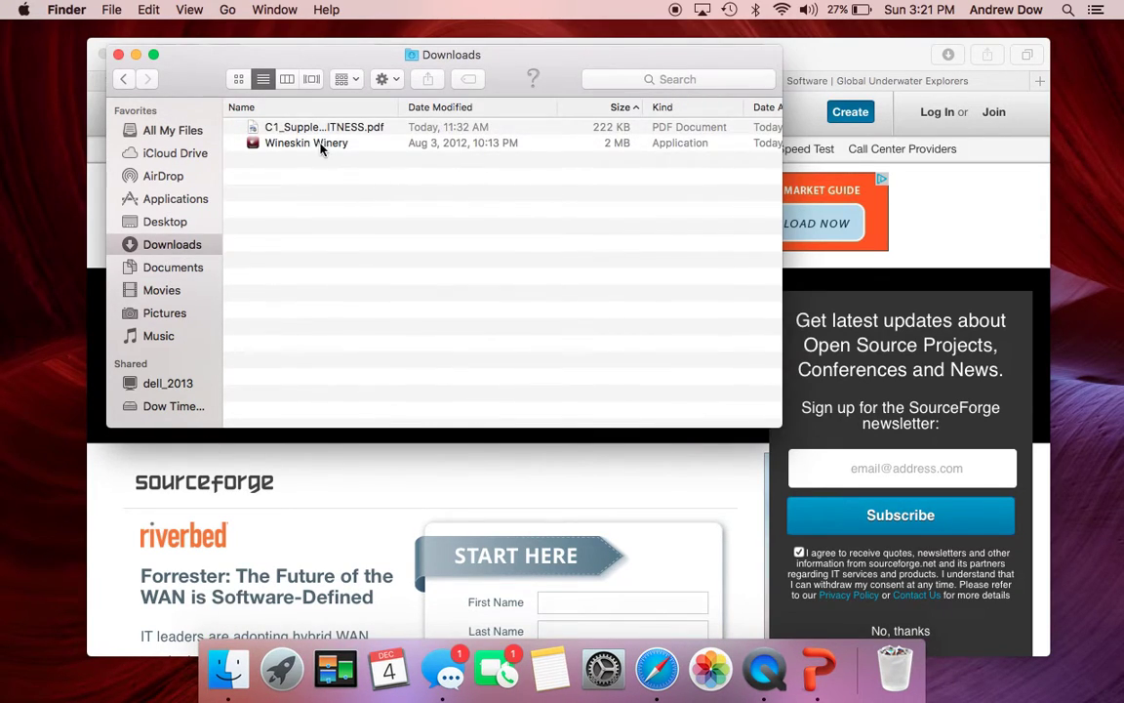
drag(319, 145, 198, 201)
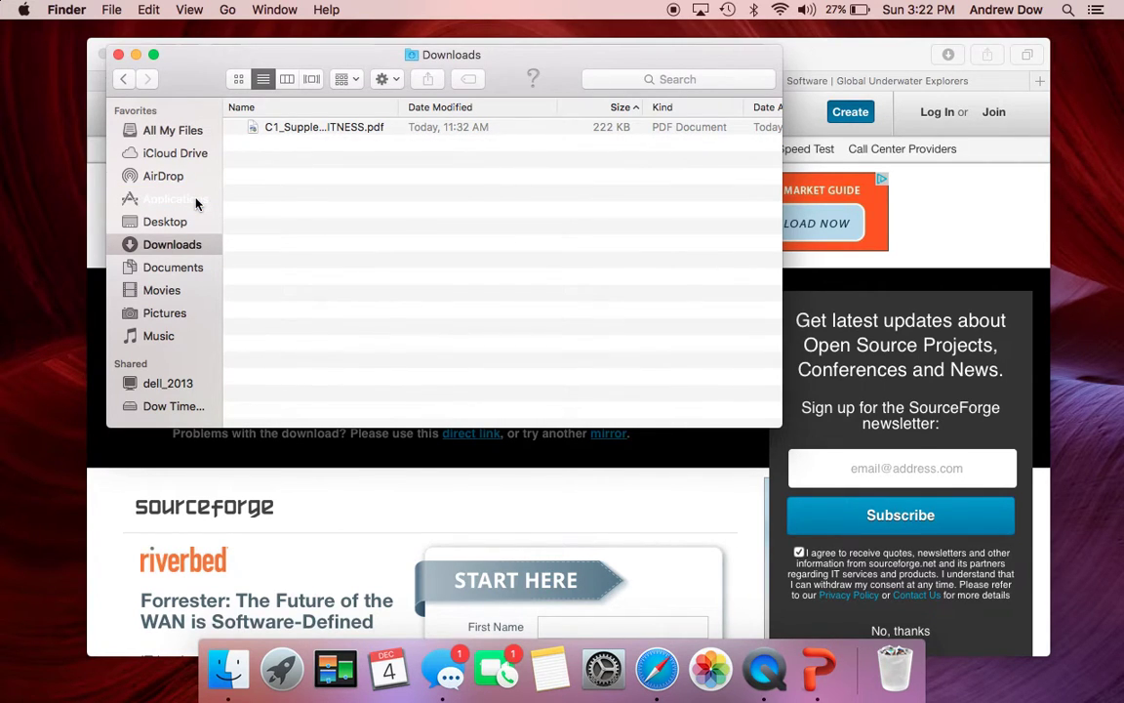
click(282, 658)
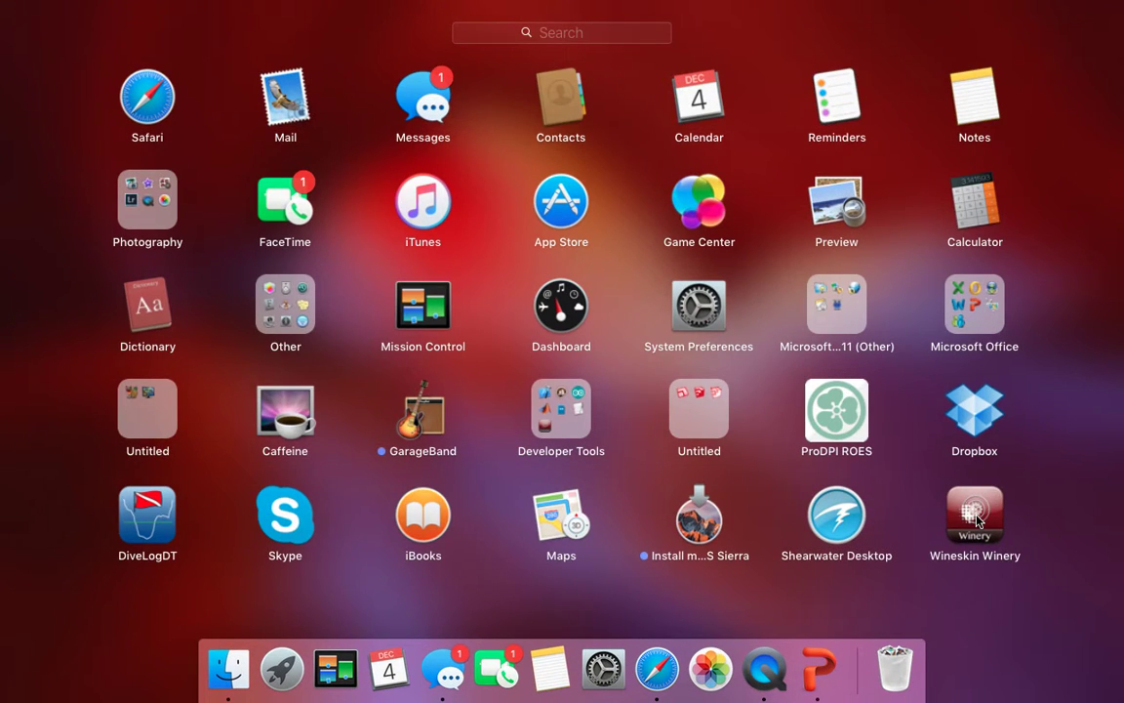
click(976, 517)
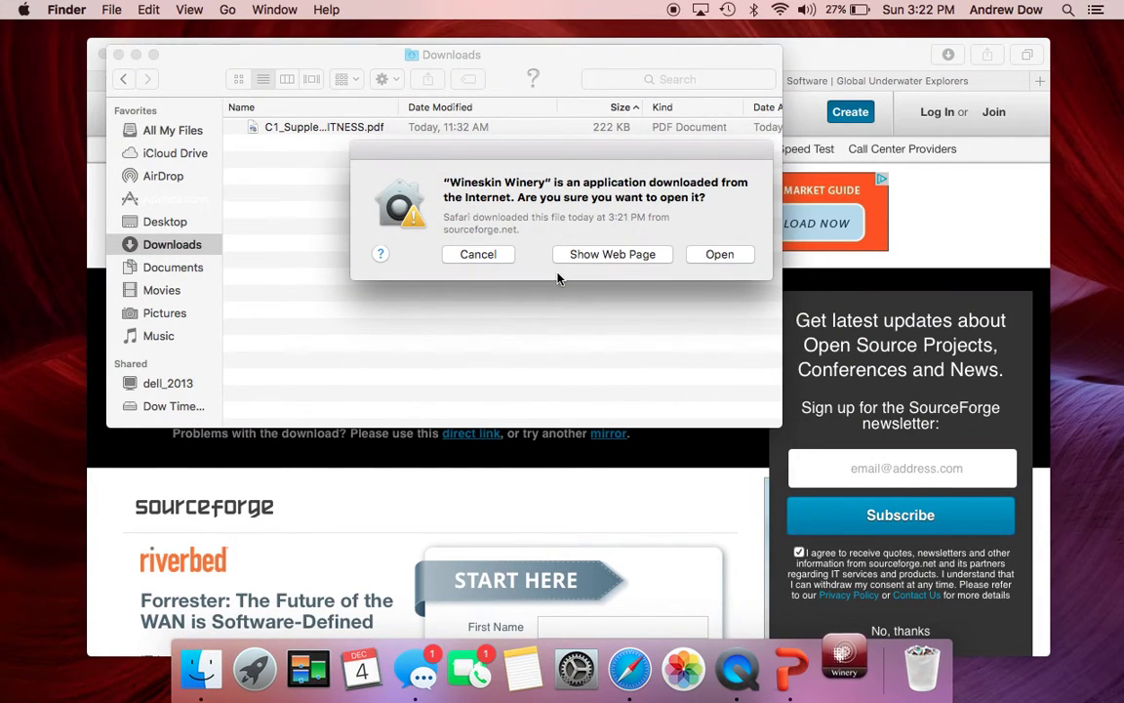
click(136, 56)
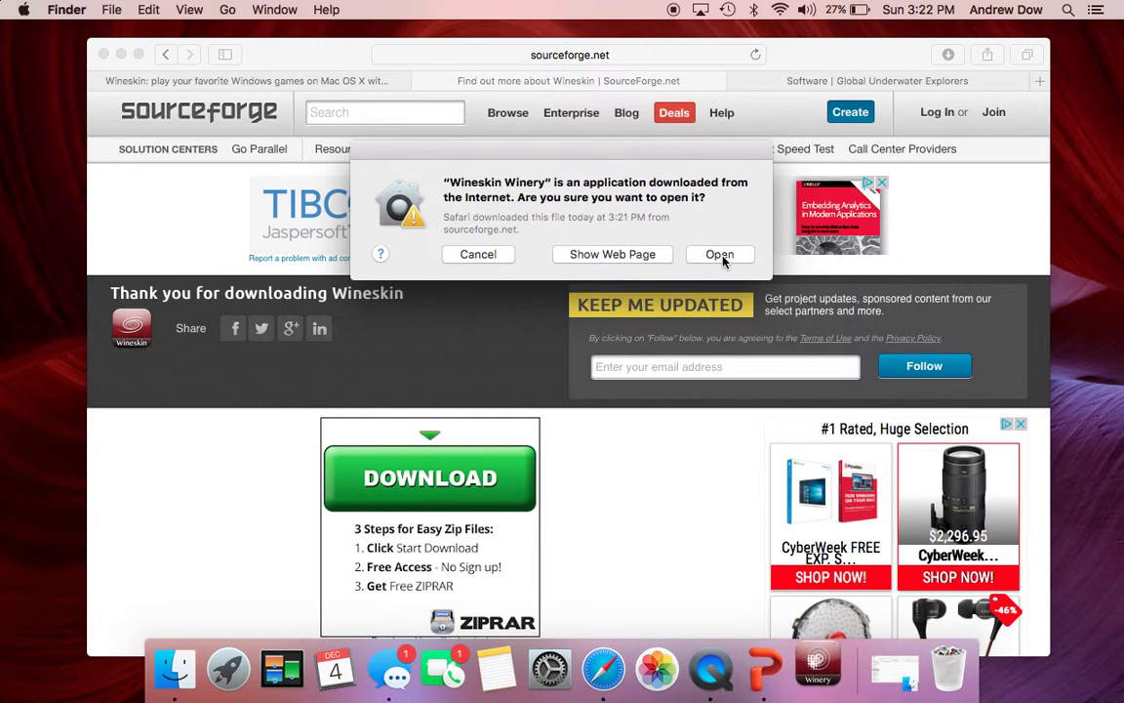
Allow the downloaded Wineskin Winery to open, minimize Safari, and bring up the Winery window.
click(720, 255)
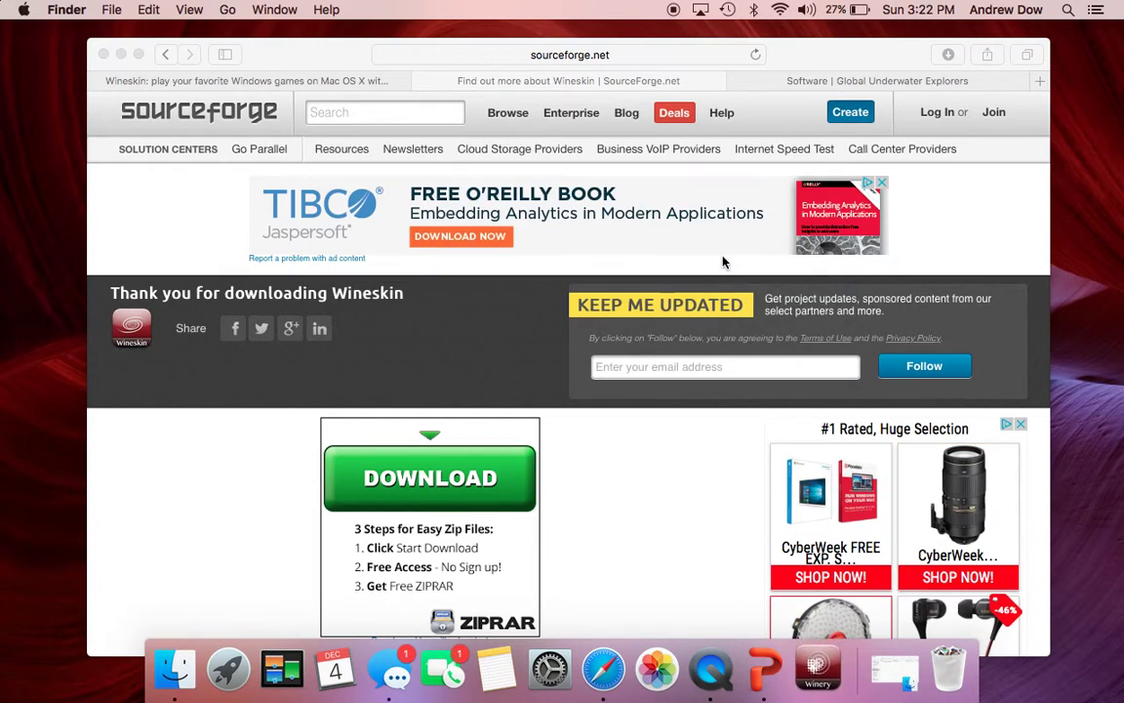
click(121, 56)
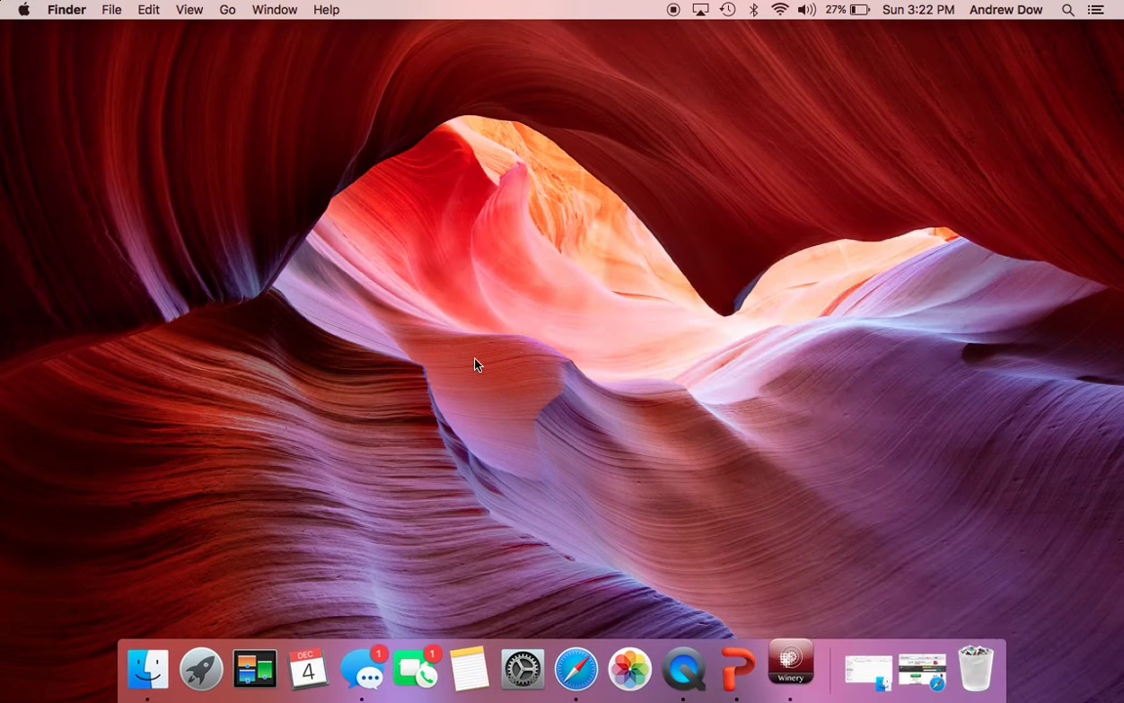
click(799, 641)
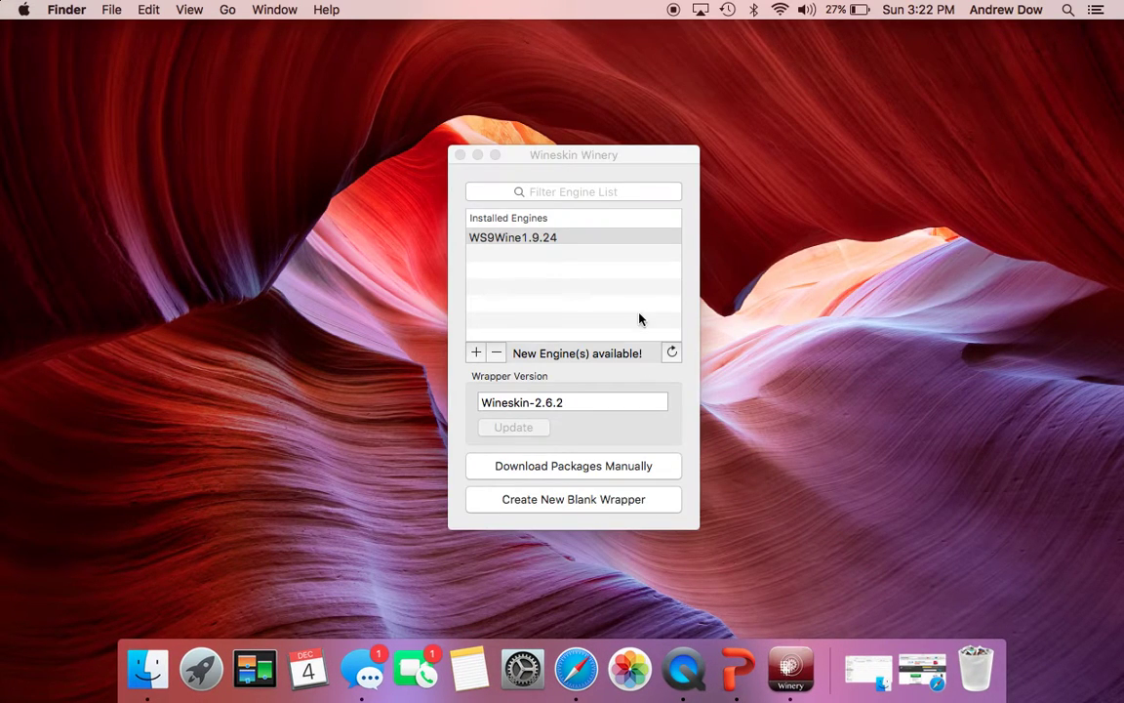
Delete the WS9Wine1.9.24 engine from Wineskin Winery and bring up the Add Engine list.
drag(522, 158, 459, 120)
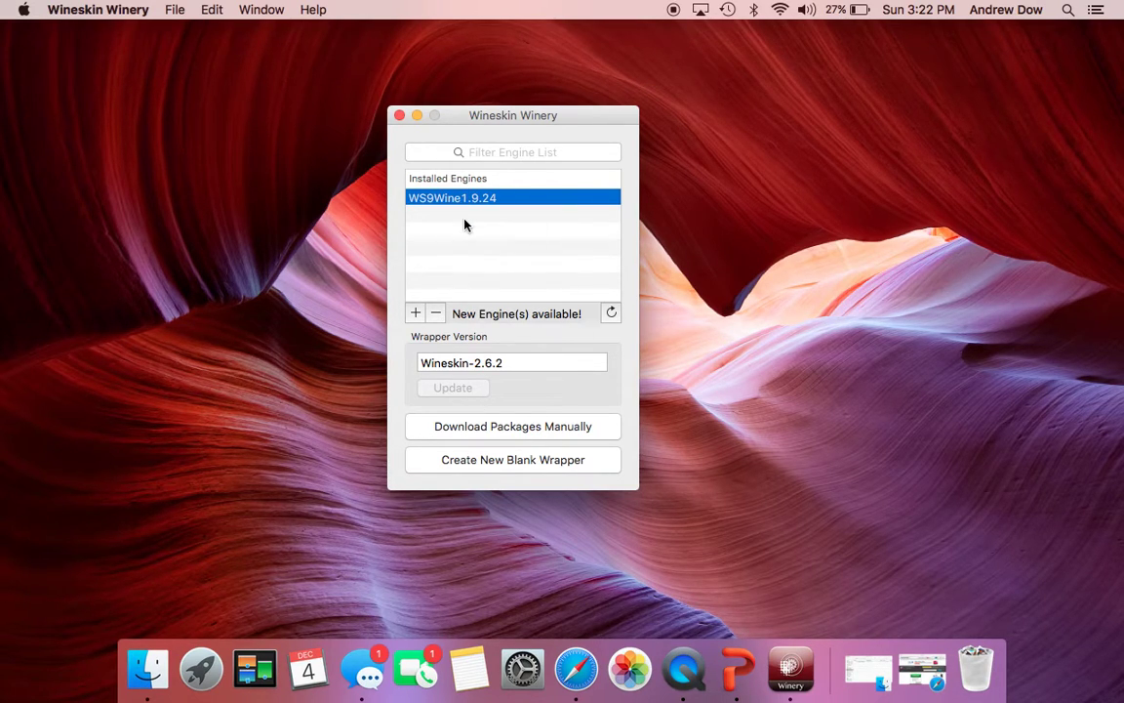
click(437, 313)
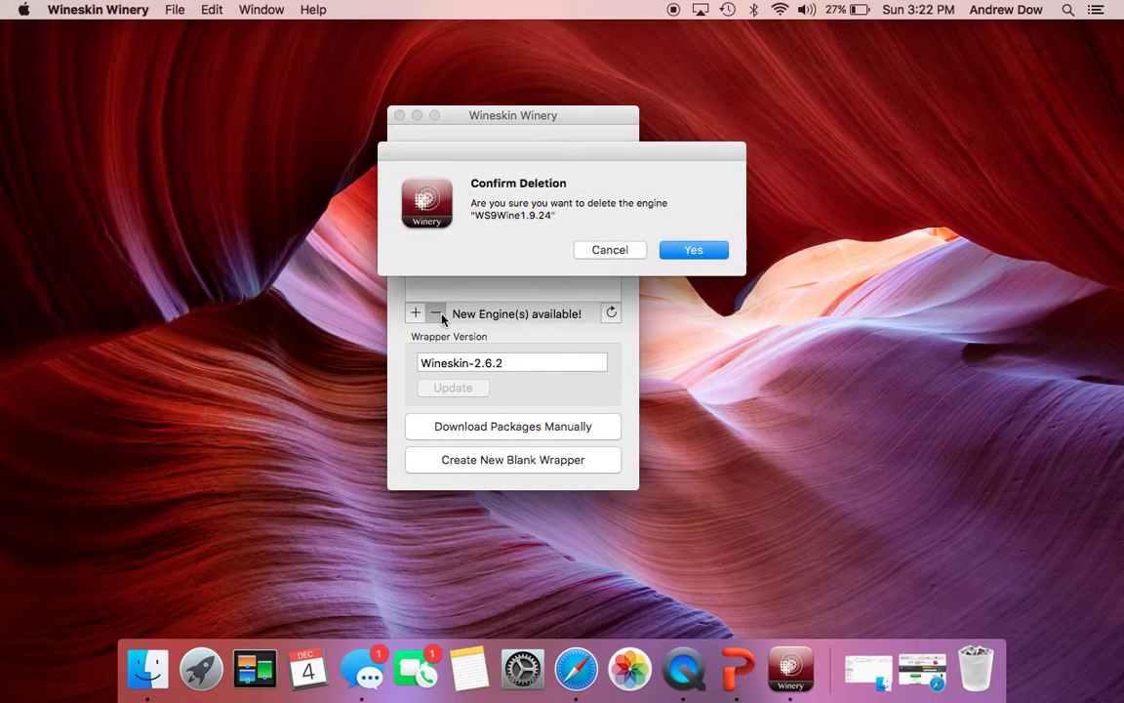
click(686, 251)
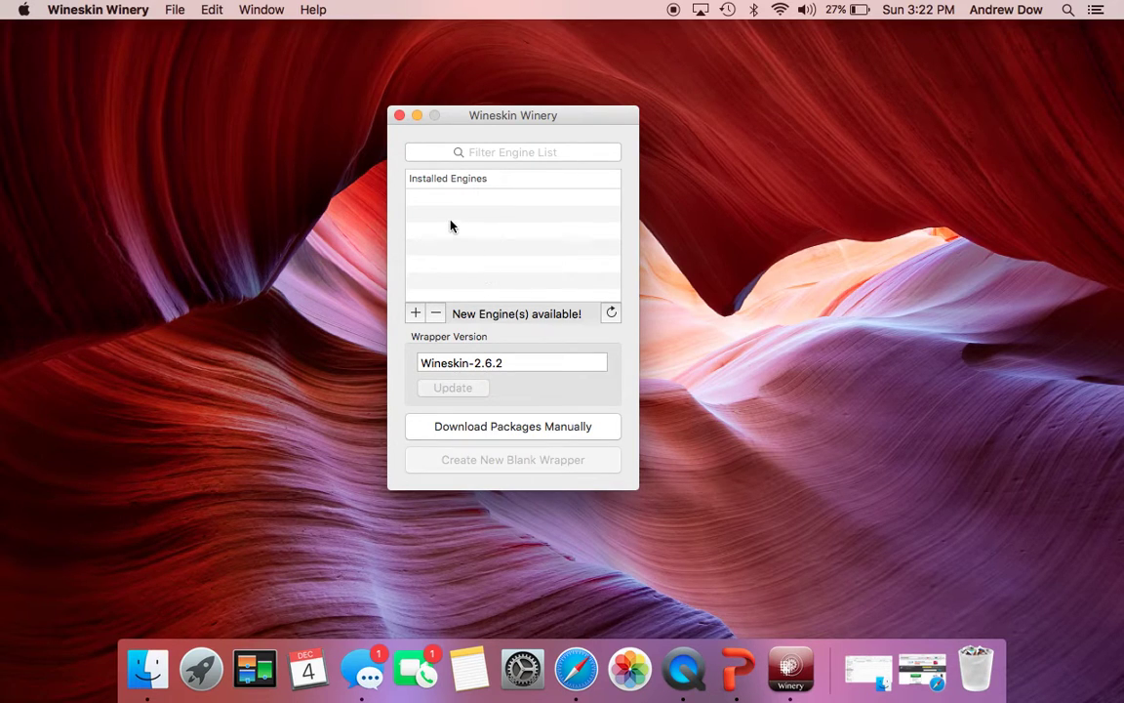
click(415, 313)
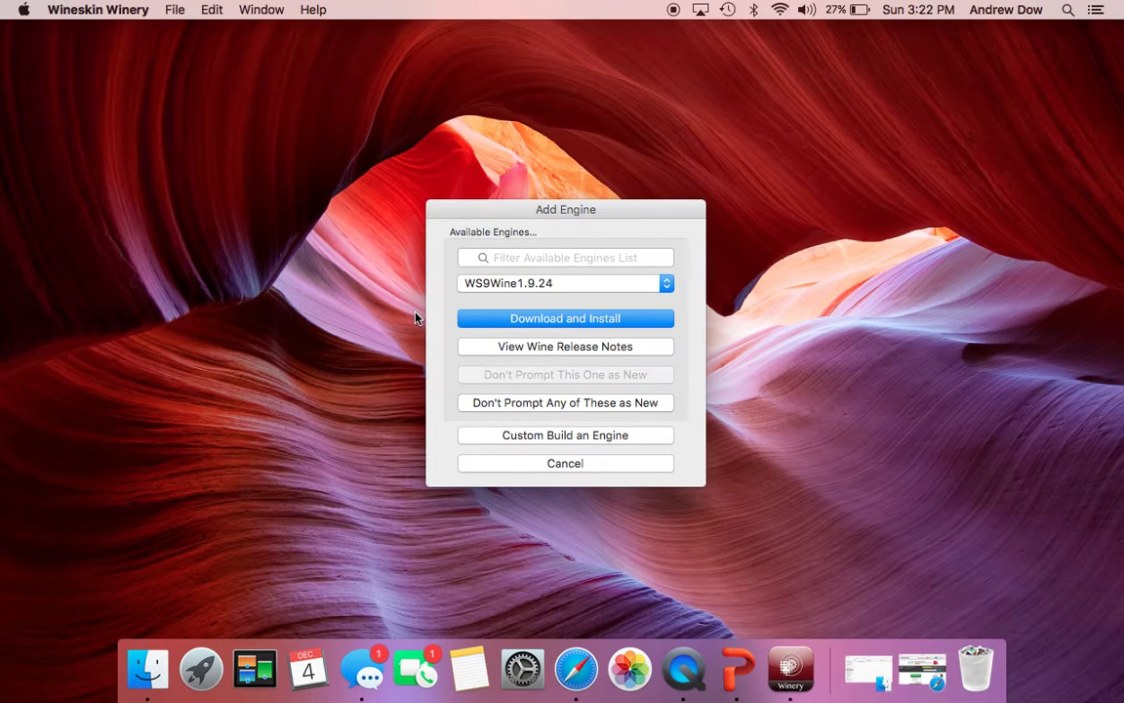
Download and install the WS9Wine1.9.24 engine through the File Downloader.
click(554, 322)
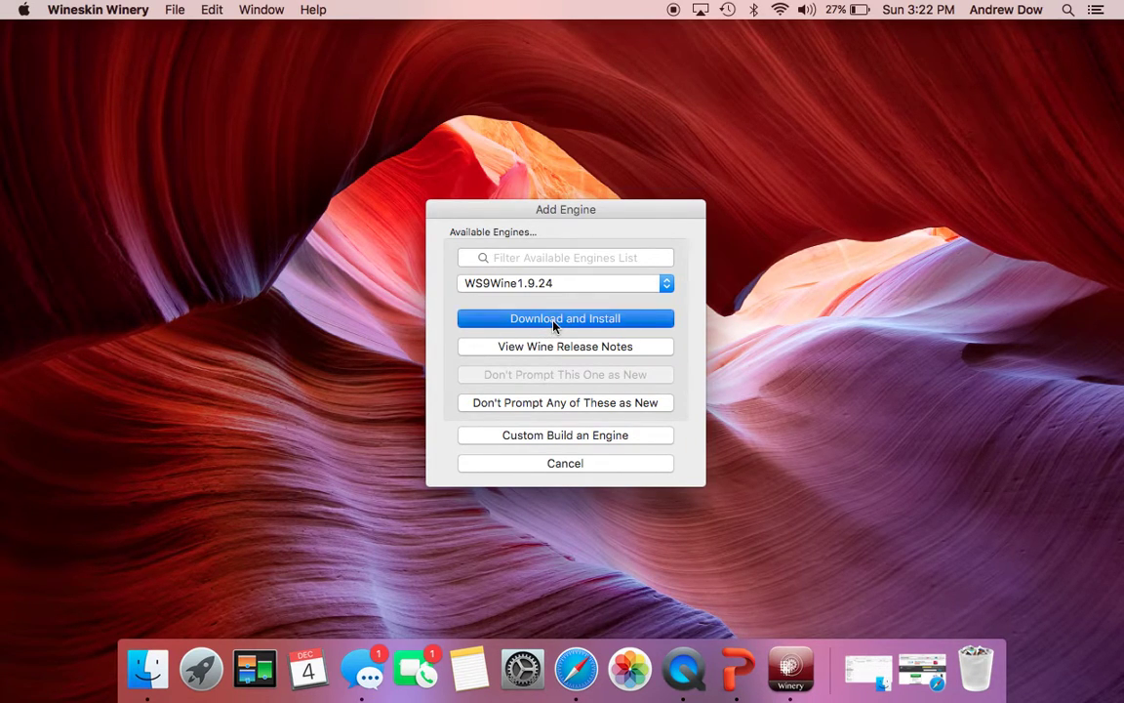
click(600, 354)
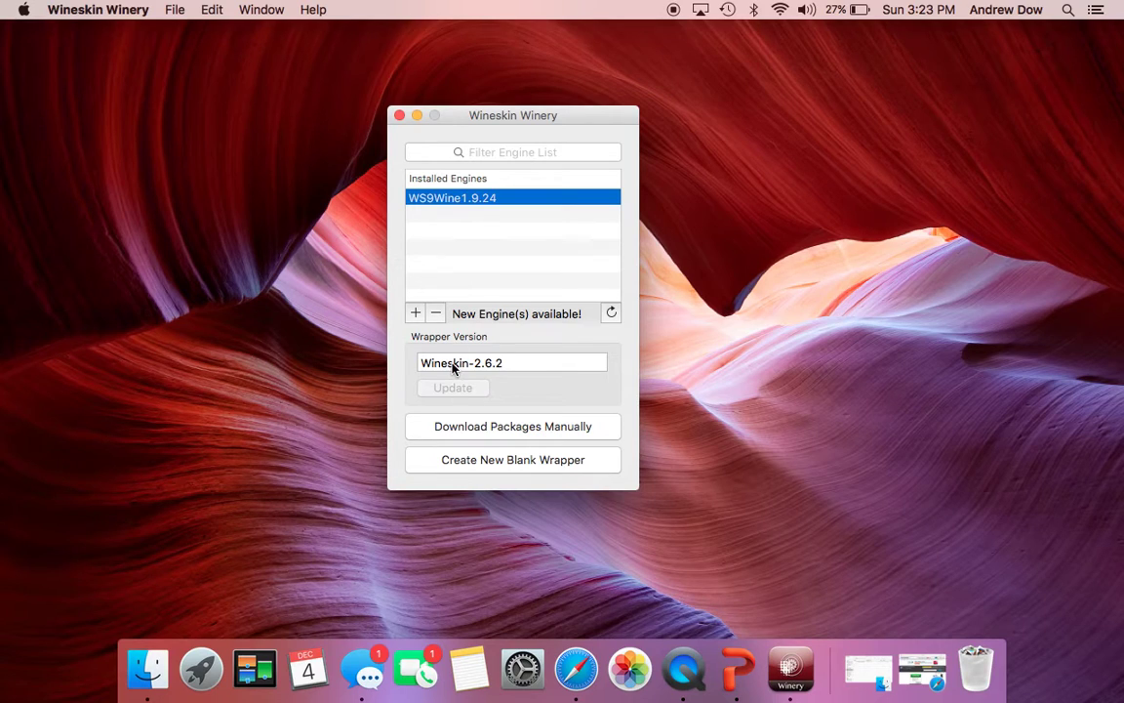
click(488, 460)
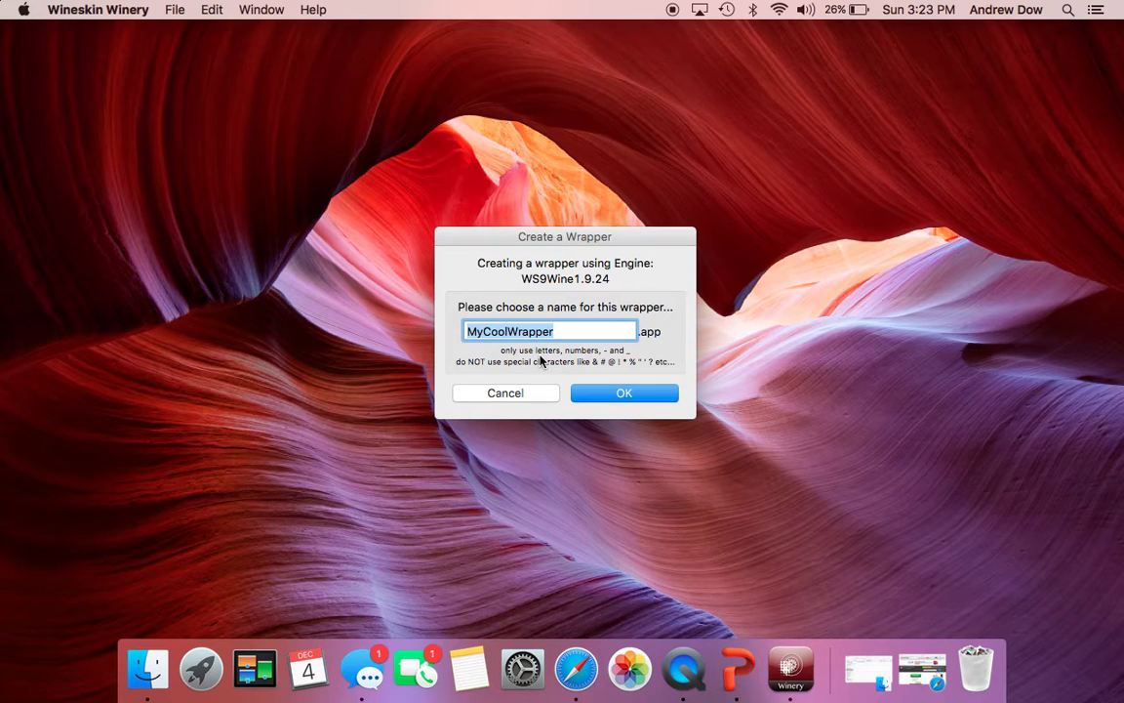
Name the new blank wrapper DecoPlanner3, trimming the extra .14 from the typed name.
text(Deco)
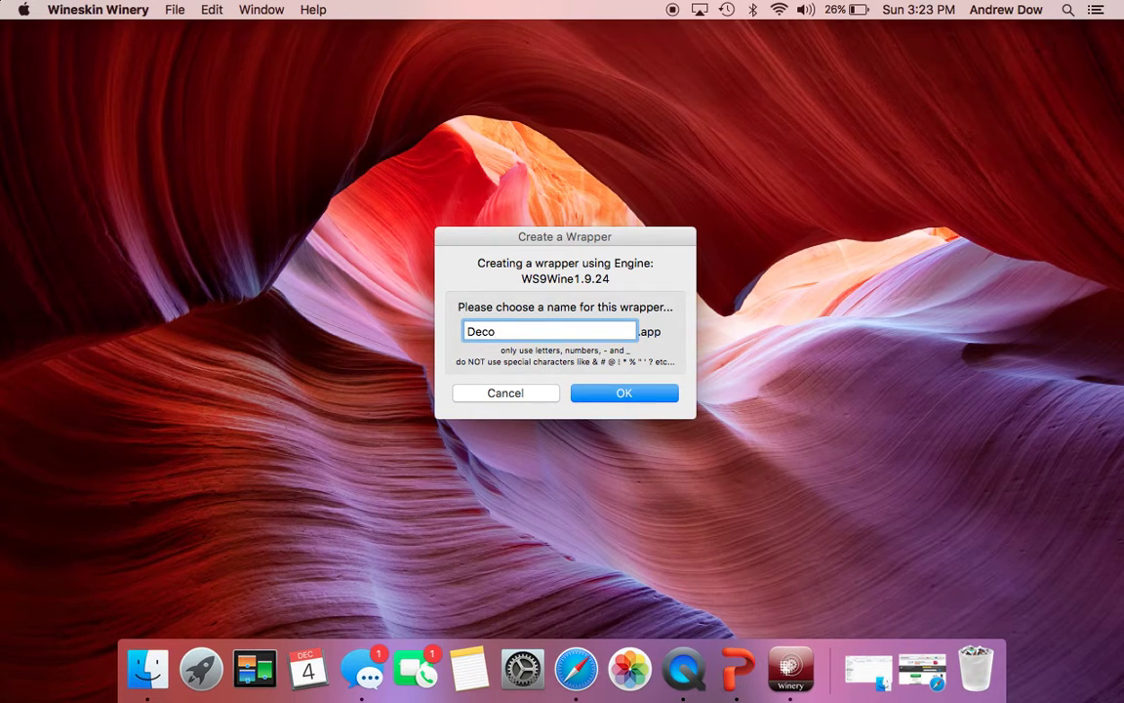
text(Planner3.14)
key(BackSpace)
key(BackSpace)
key(BackSpace)
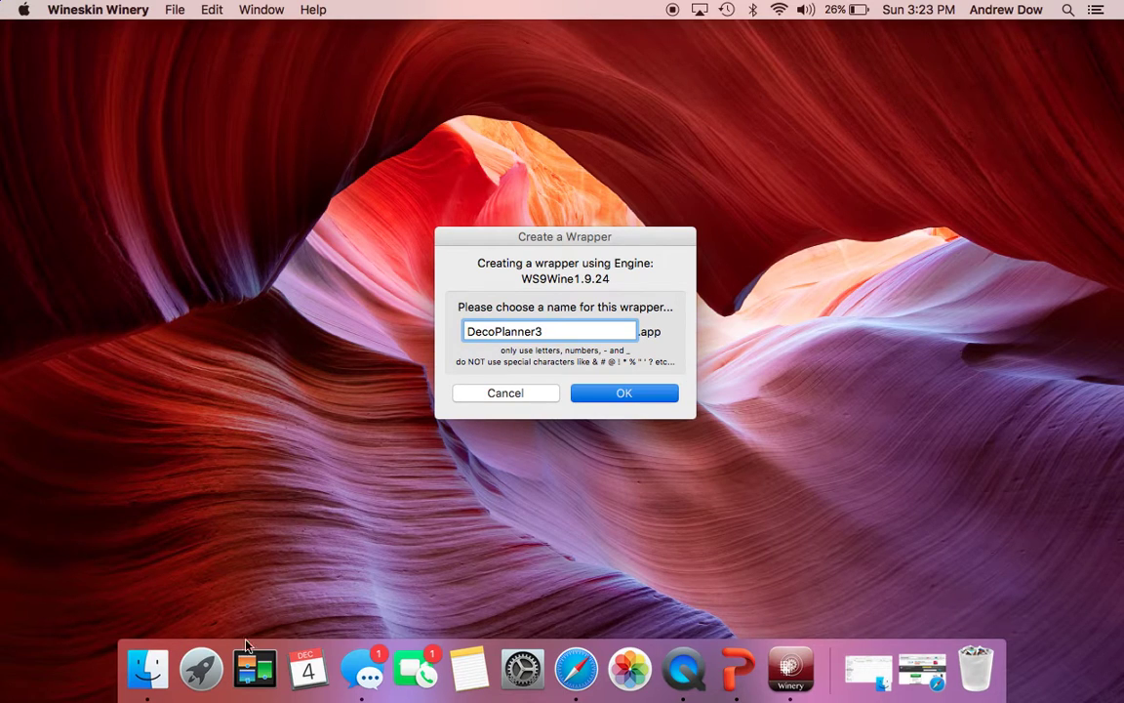
click(200, 660)
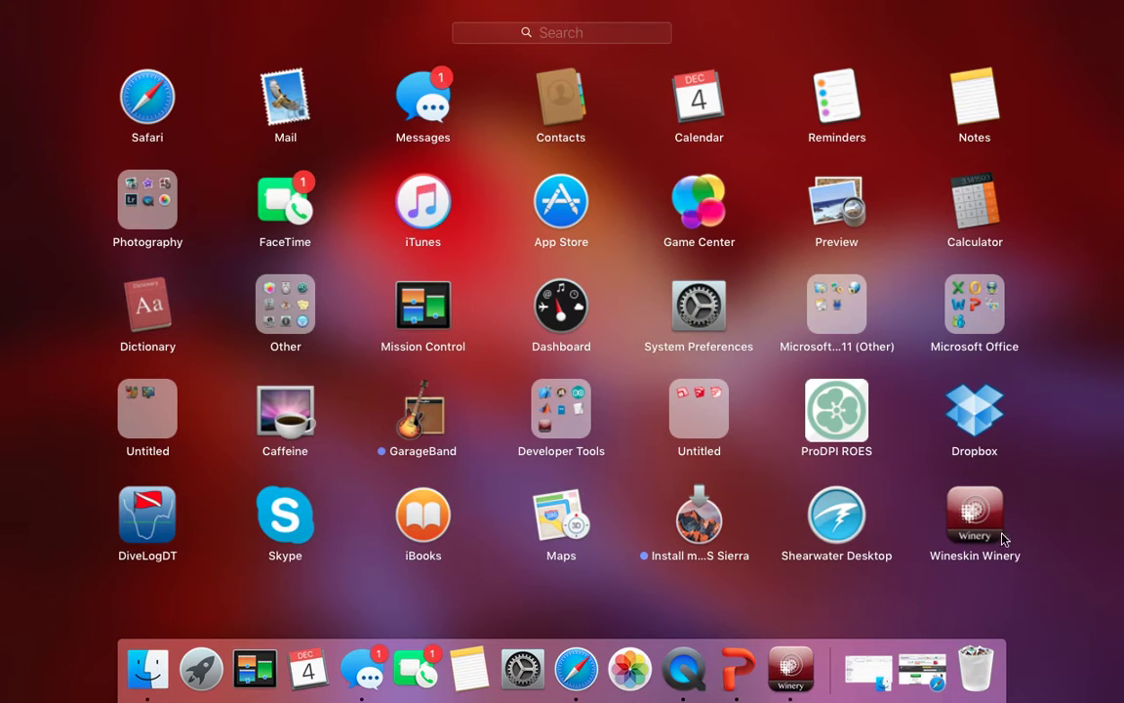
Close Launchpad to return to the desktop, where the DecoPlanner3 app now appears.
click(974, 561)
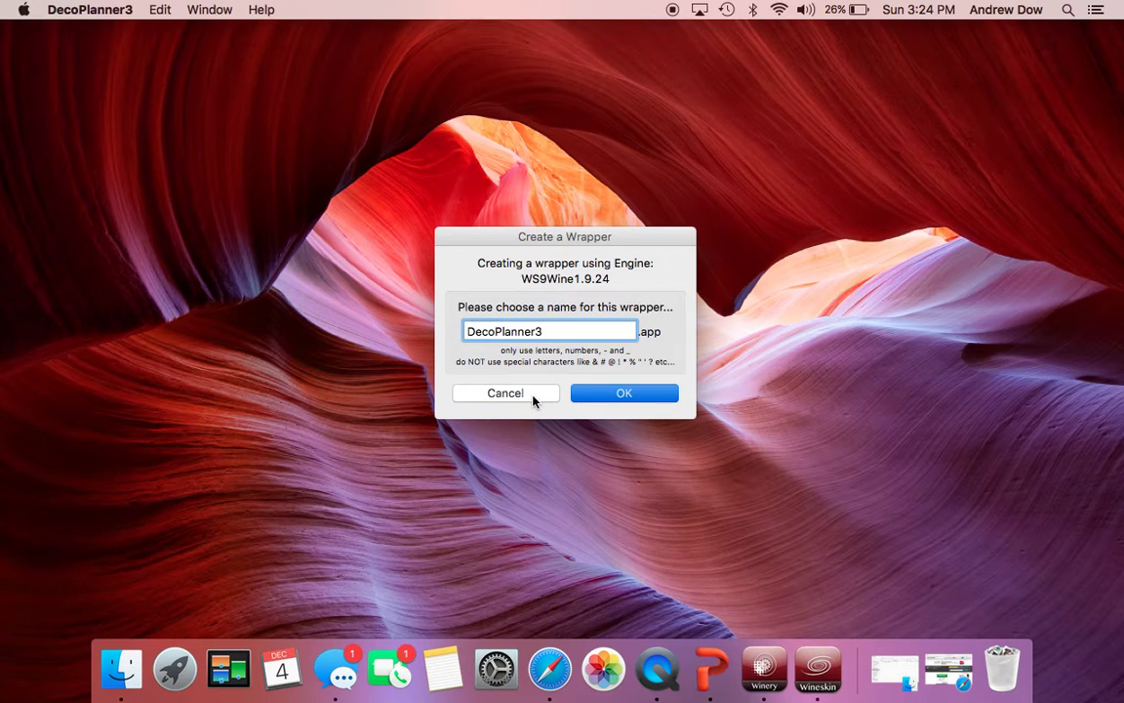
Confirm the wrapper name DecoPlanner3 and acknowledge the Wrapper Creation Finished notice.
key(Return)
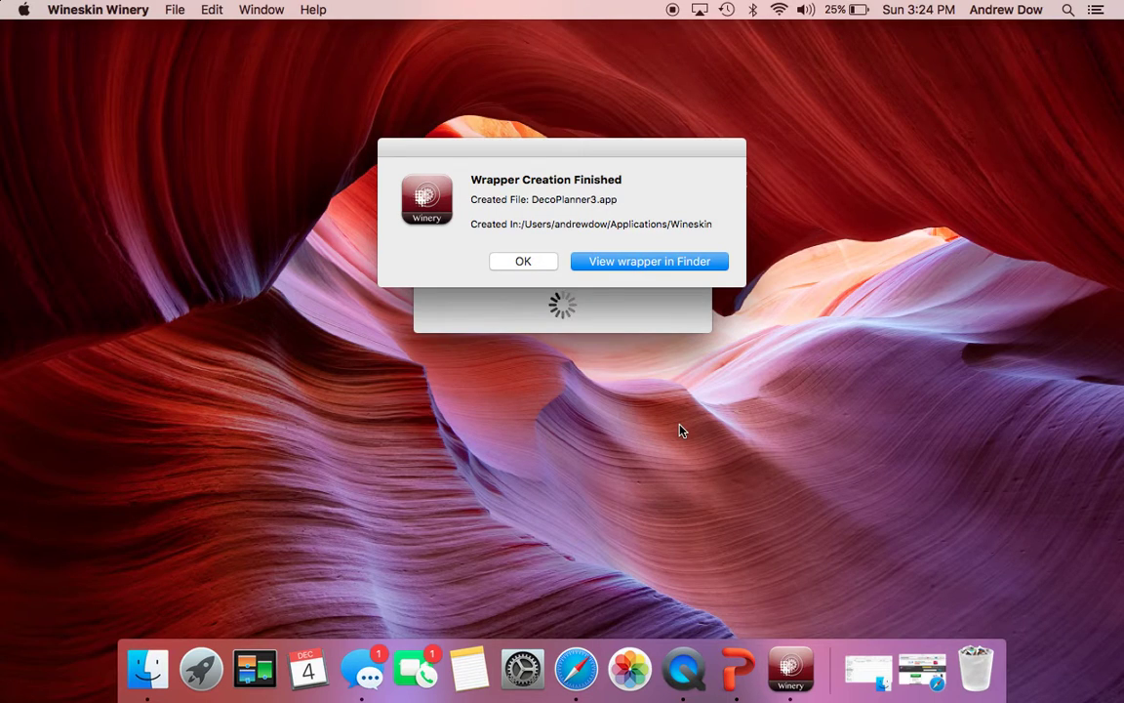
click(524, 262)
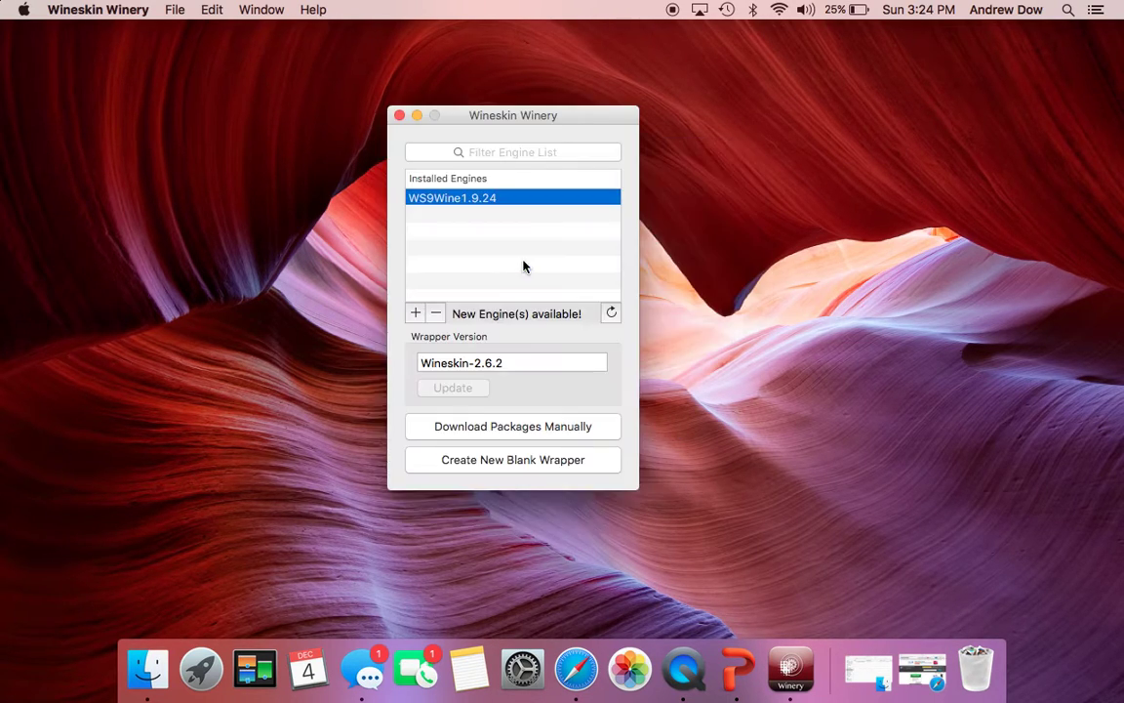
Launch DecoPlanner3 from Launchpad's second page, retrying after a can't-be-opened error.
click(417, 115)
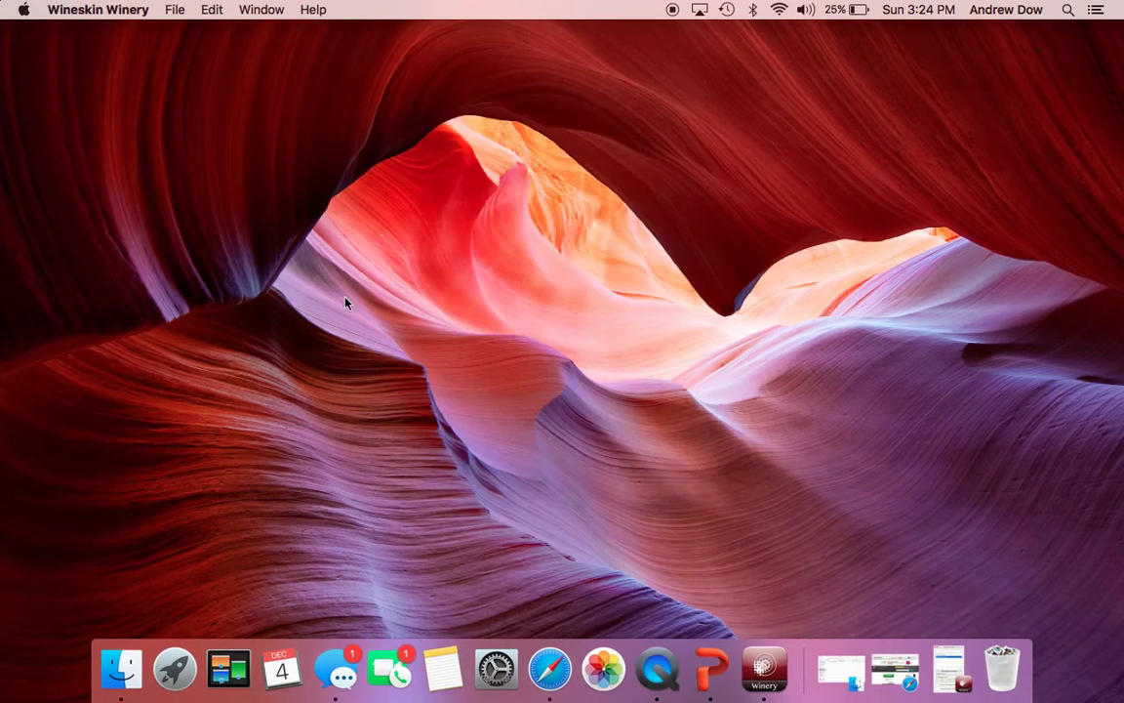
click(175, 668)
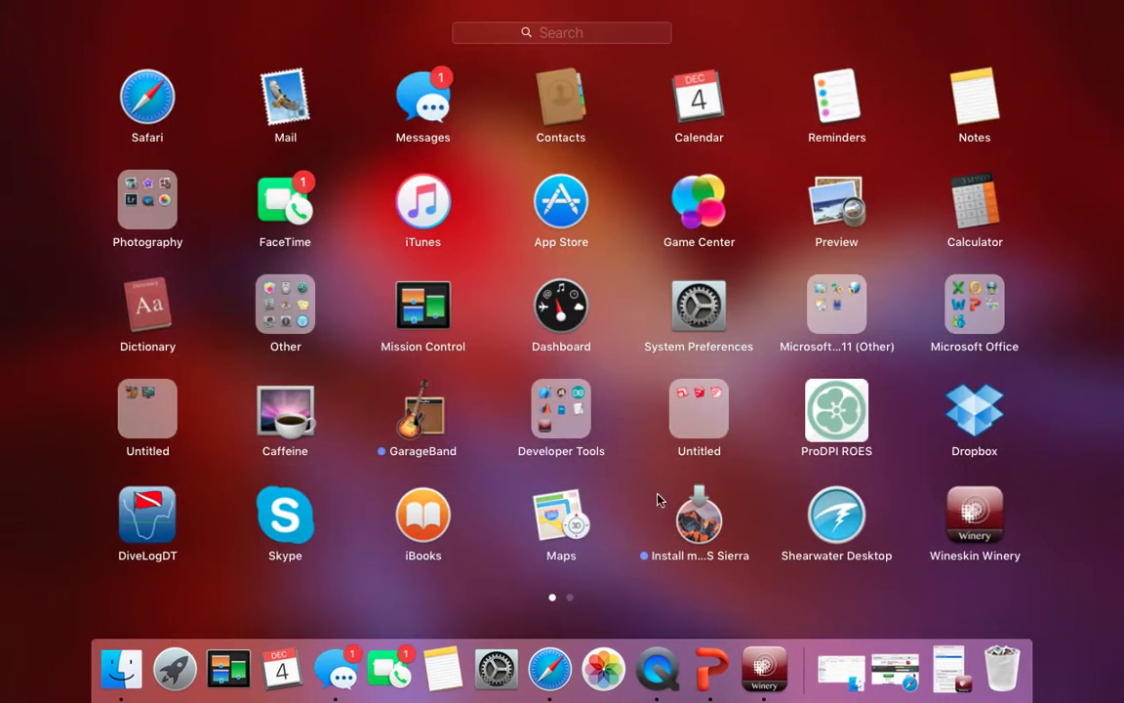
scroll(745, 509, right, 3)
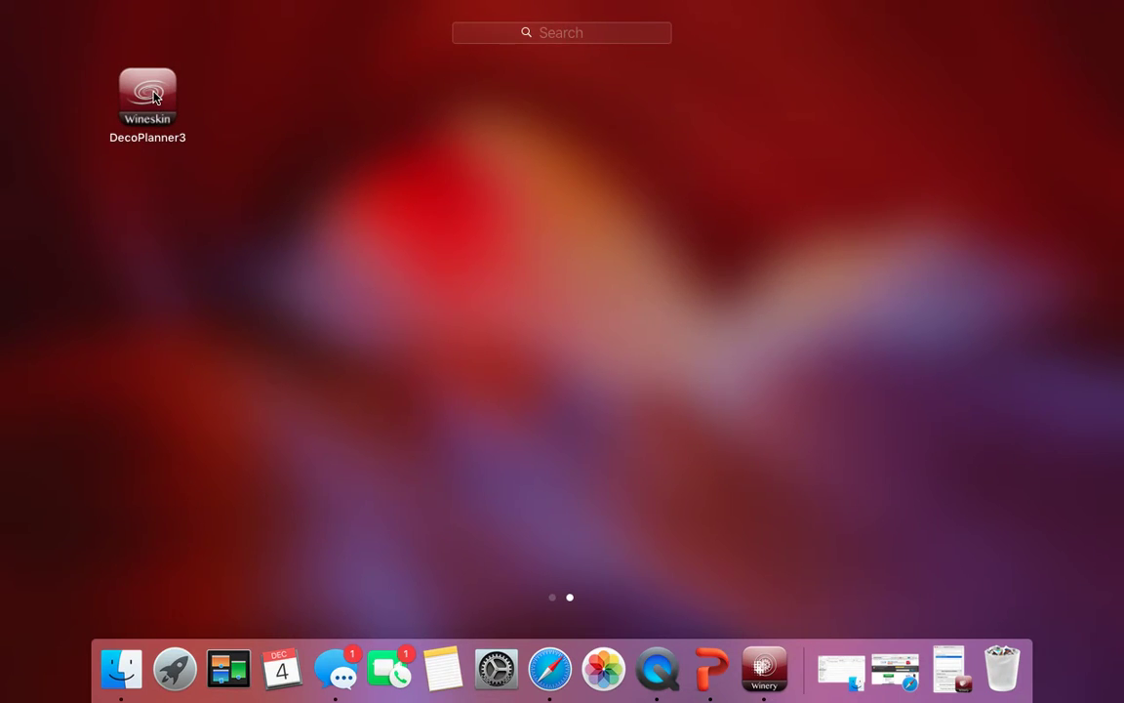
click(153, 97)
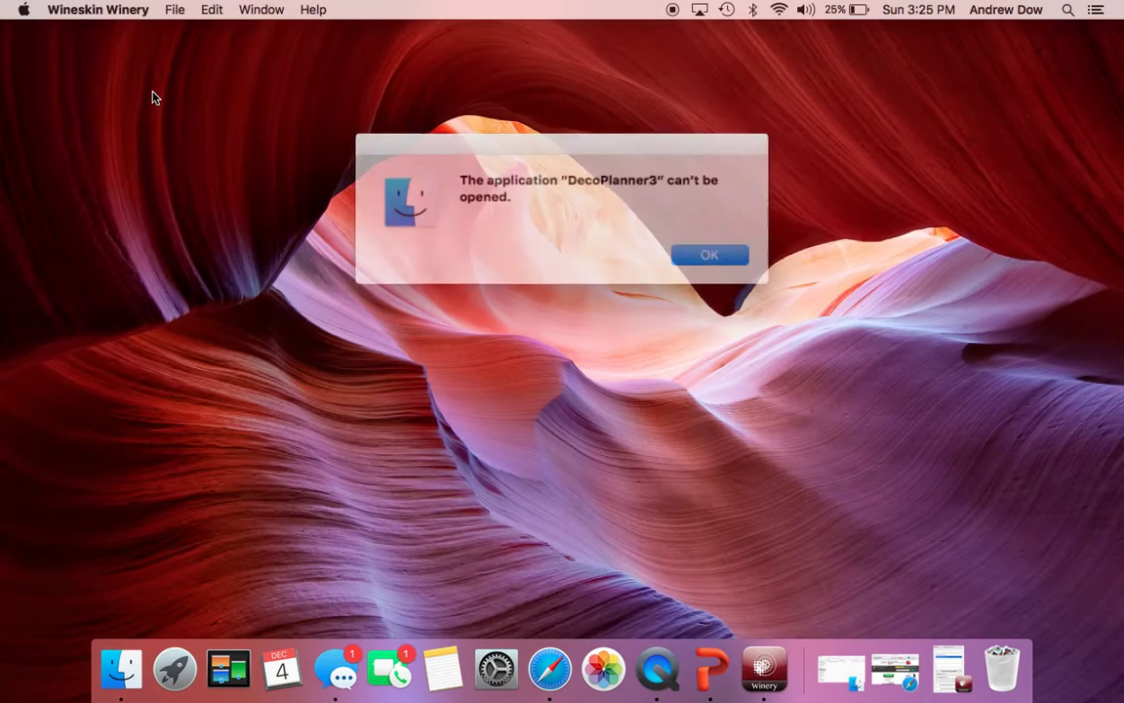
click(690, 250)
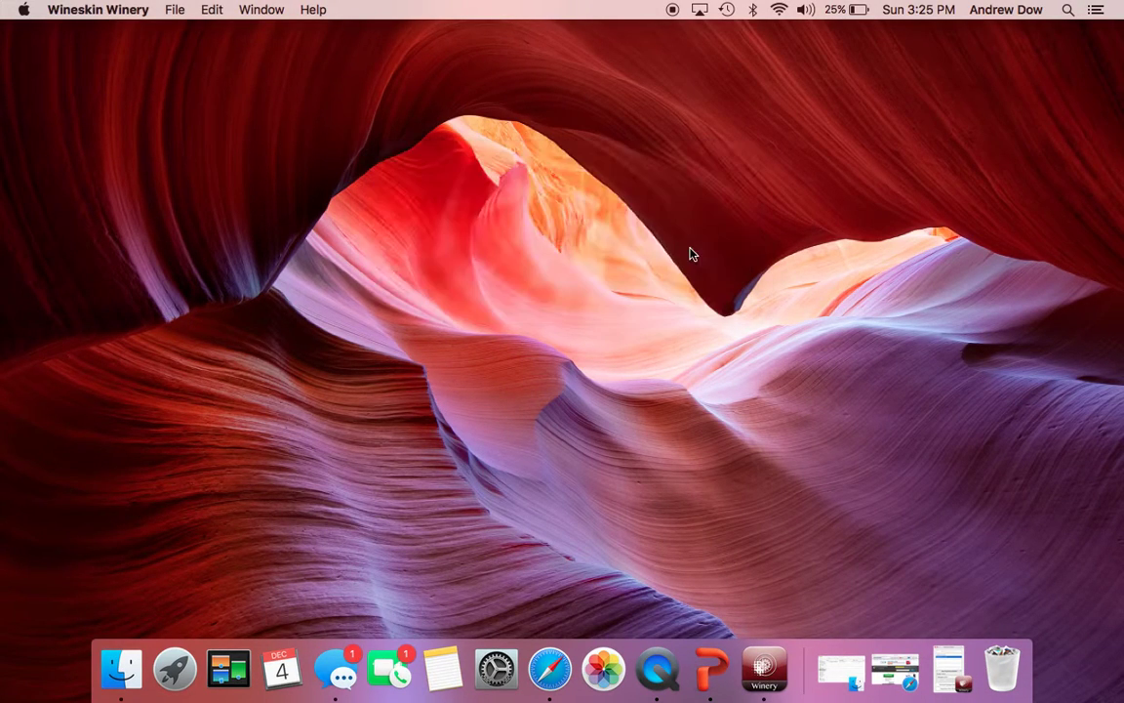
click(175, 668)
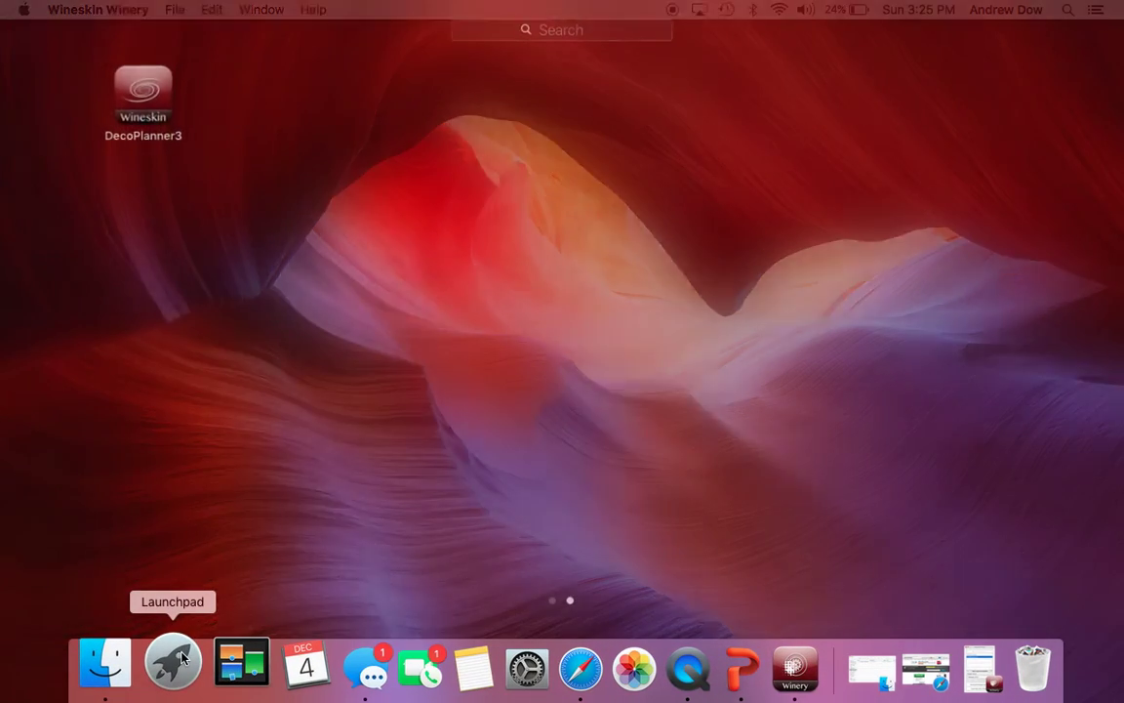
click(146, 98)
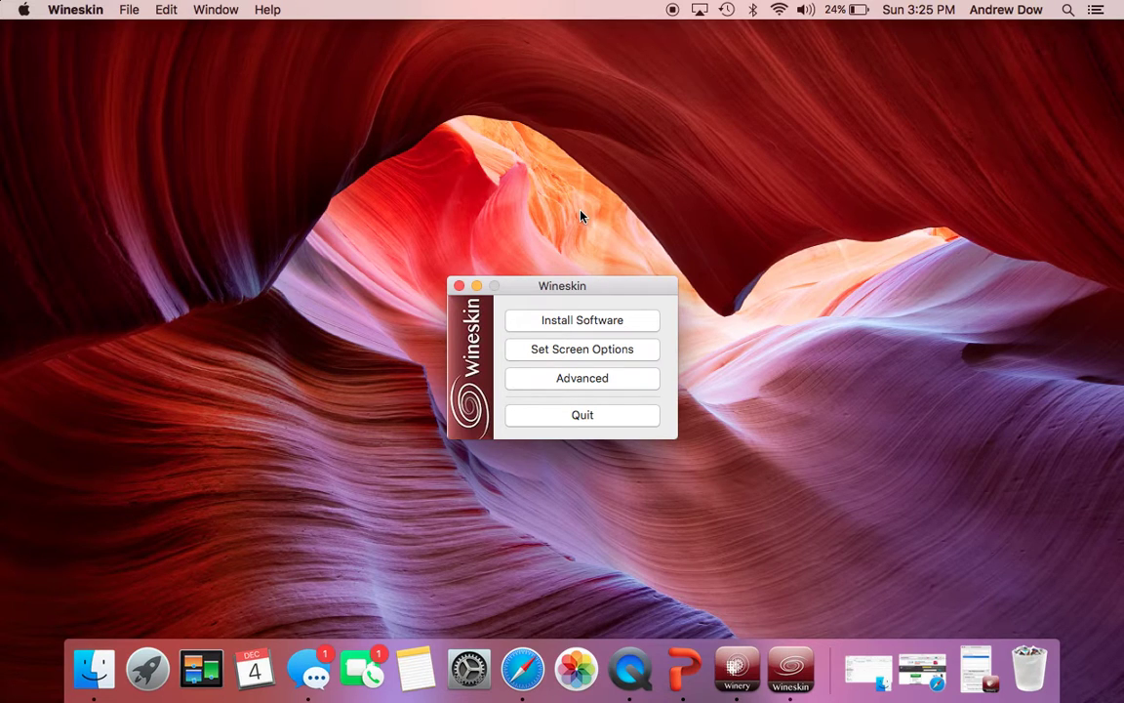
Choose setup.exe from Documents > SCUBA > GUE > DecoPlanner314 as the wrapper's installer.
click(564, 328)
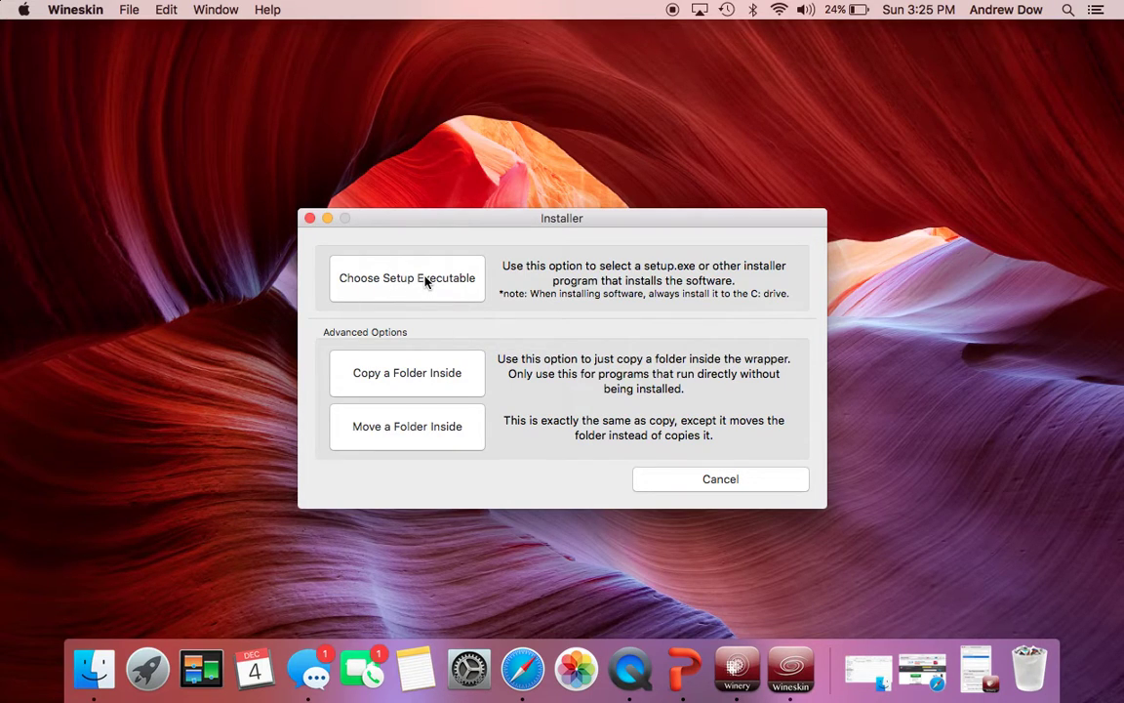
click(426, 281)
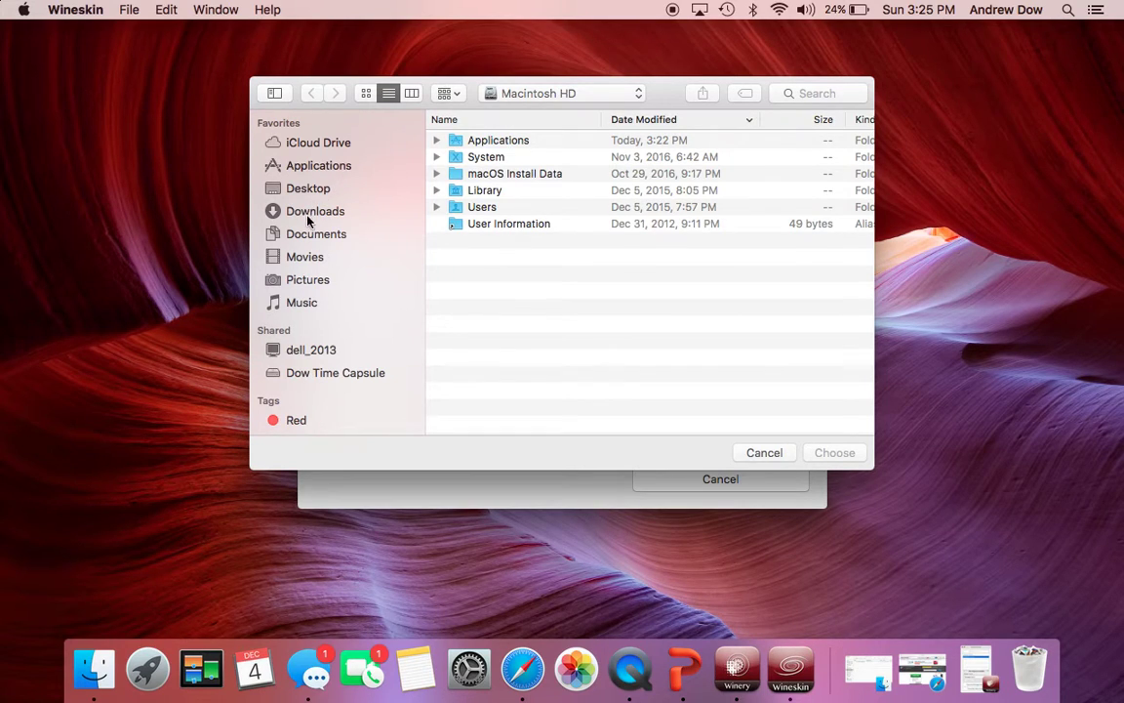
click(310, 233)
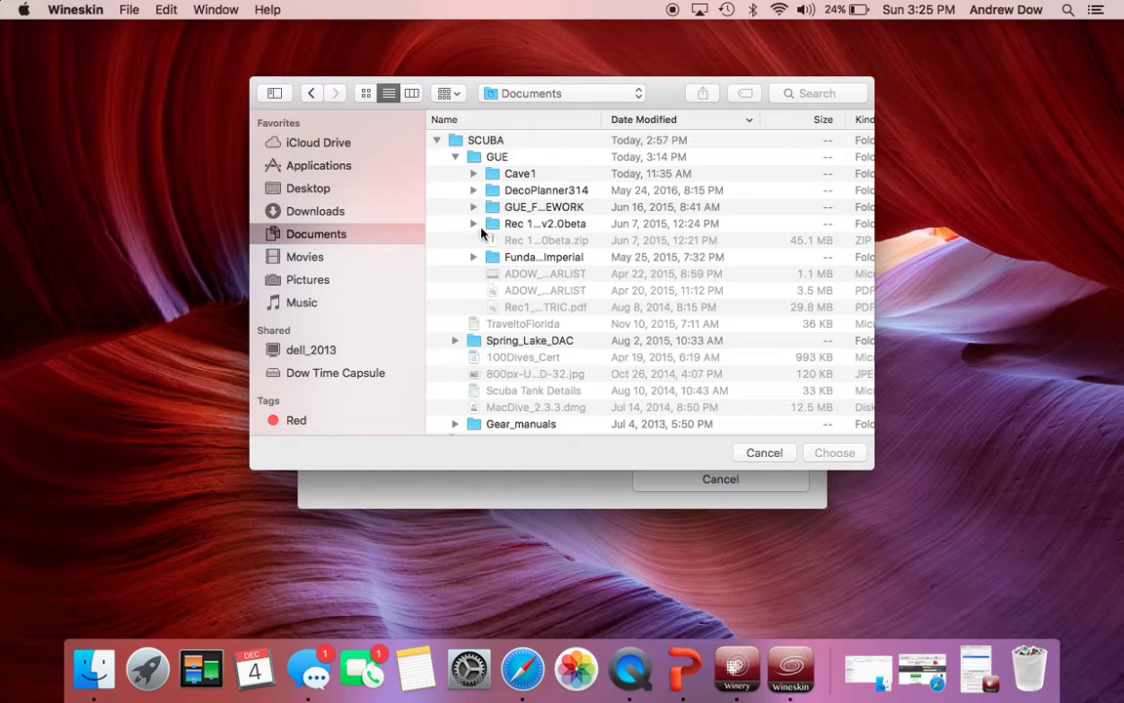
click(473, 190)
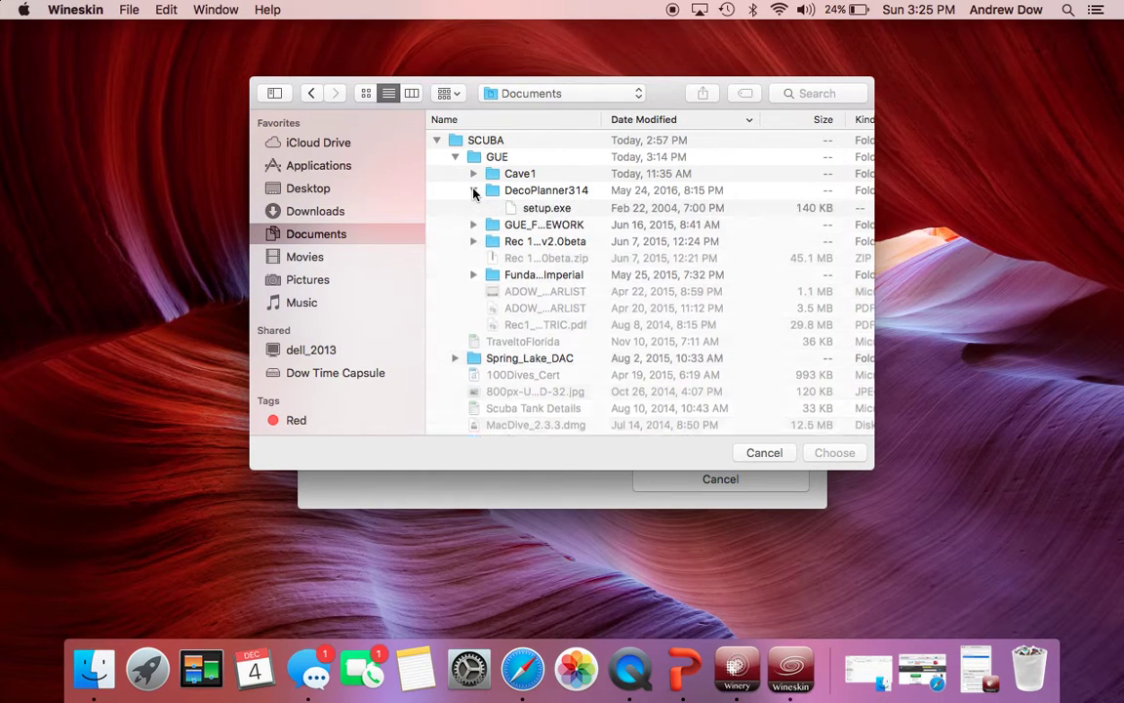
click(527, 240)
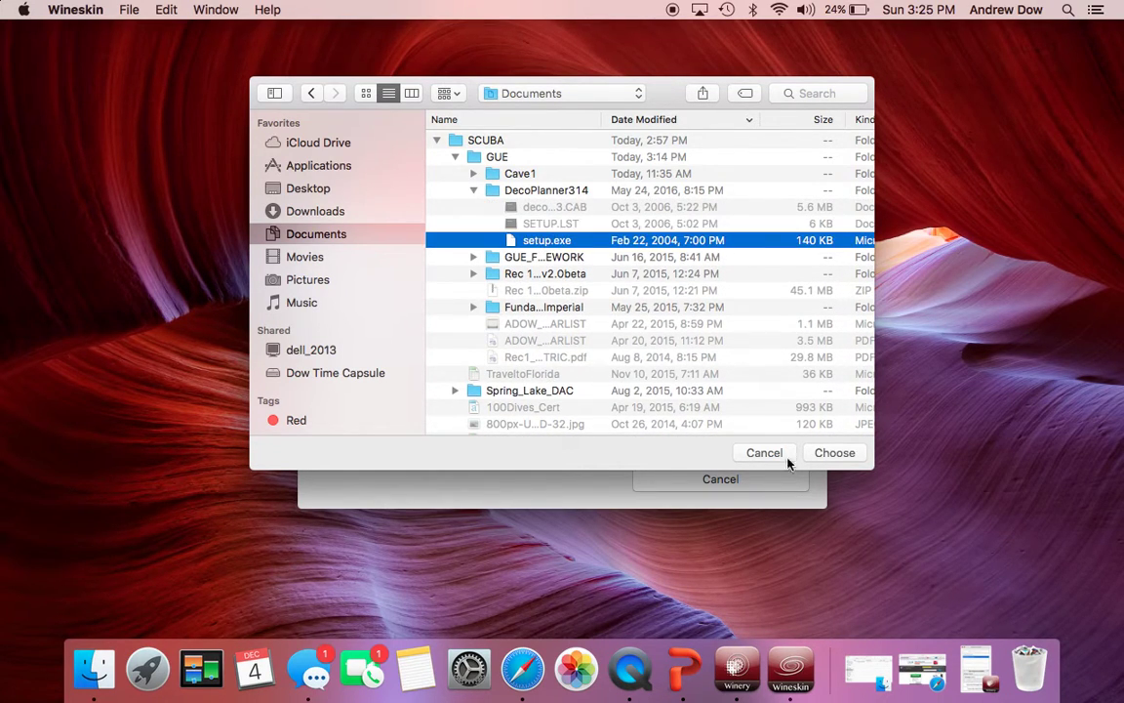
Install Deco Planner 3 to the default directory, set decoplan3.exe as the startup program, and quit Wineskin.
click(835, 453)
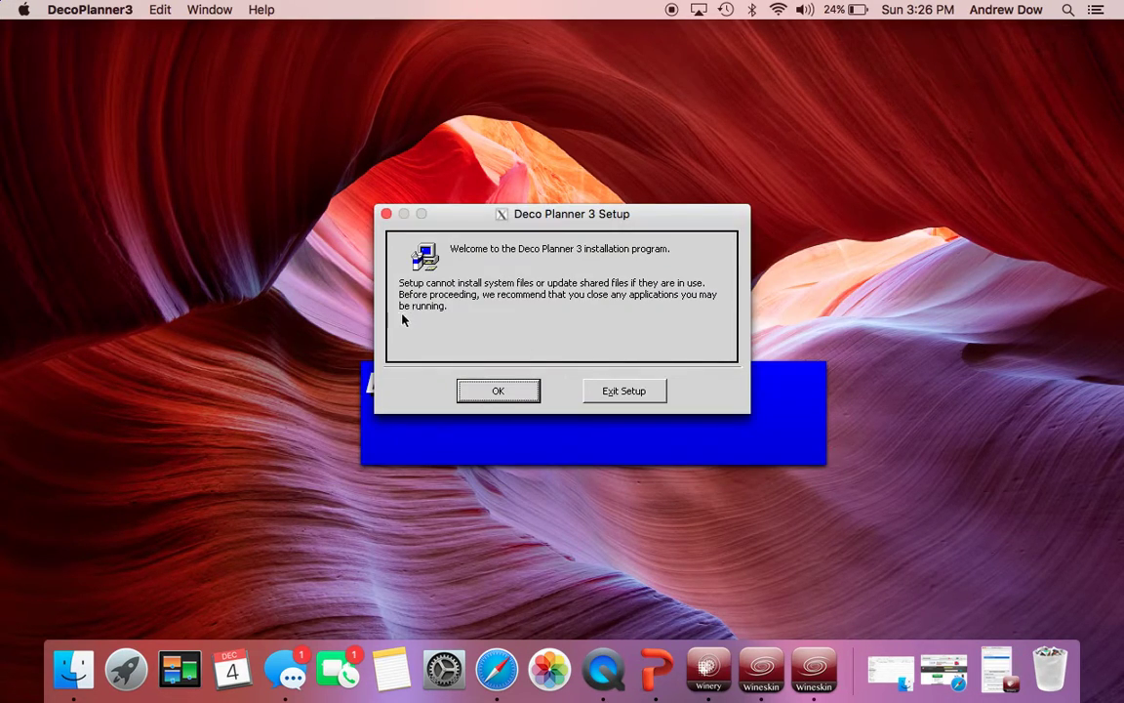
click(497, 389)
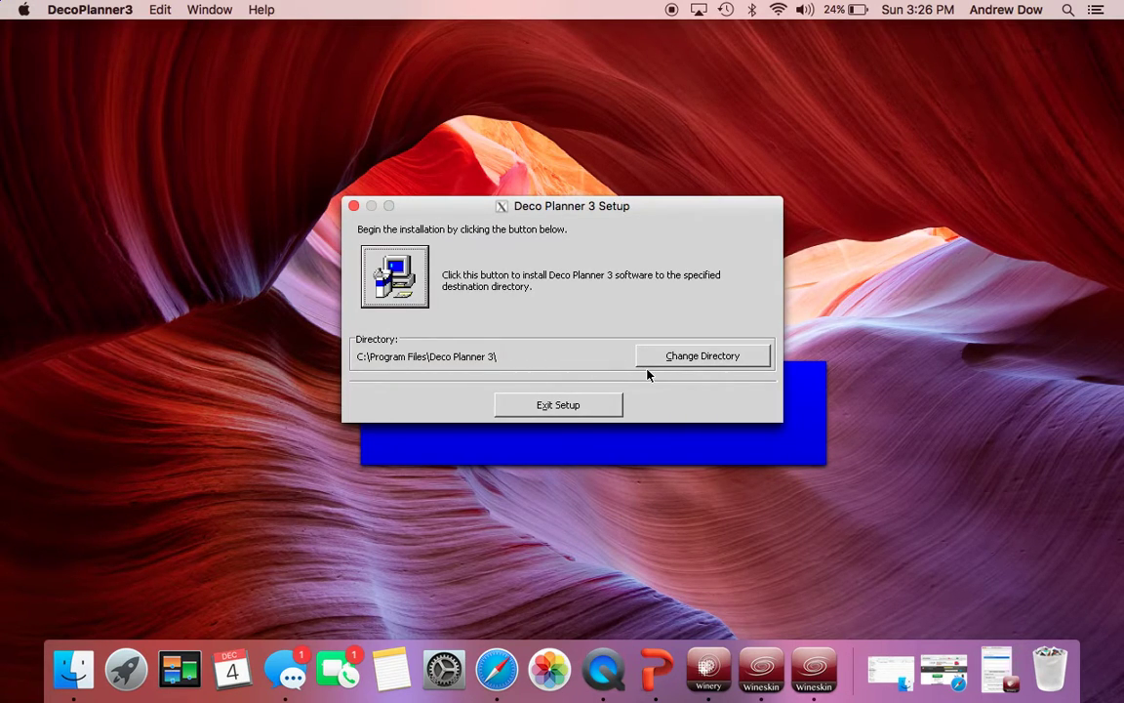
click(392, 268)
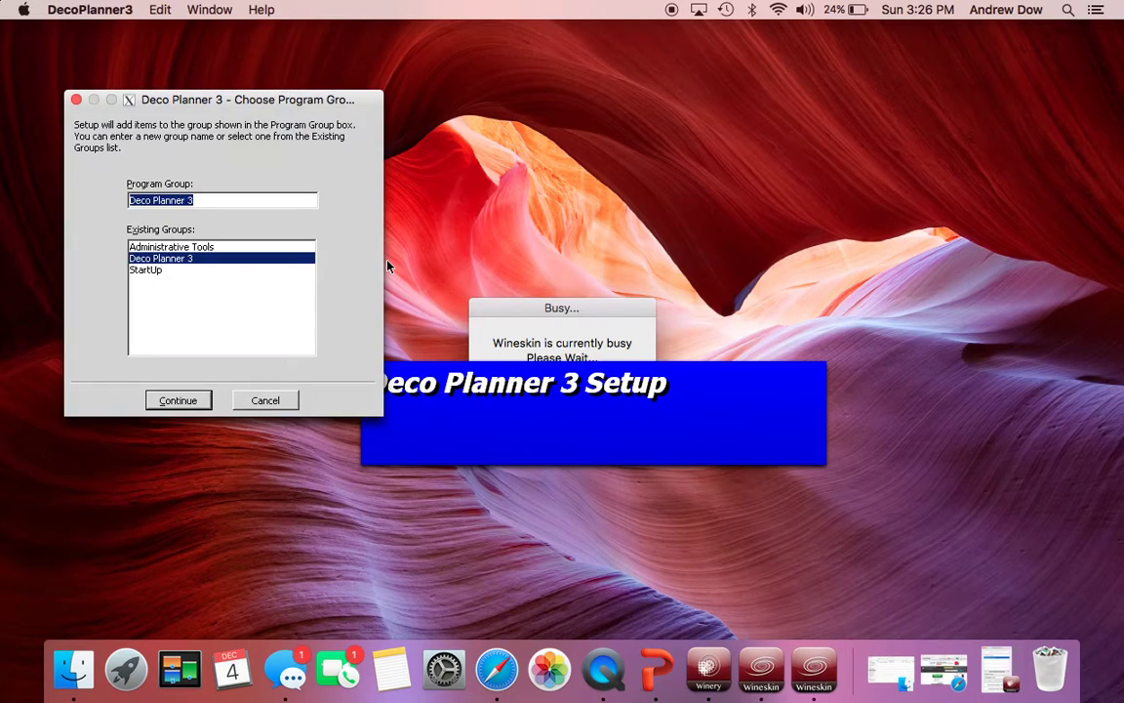
click(178, 400)
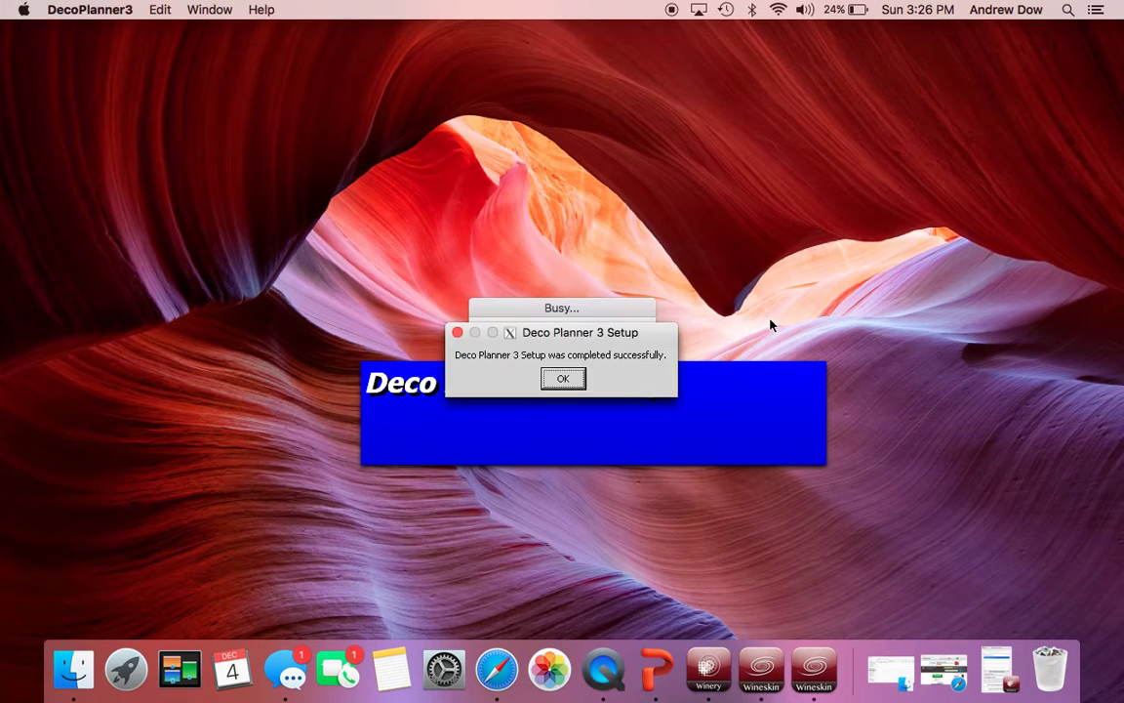
click(563, 379)
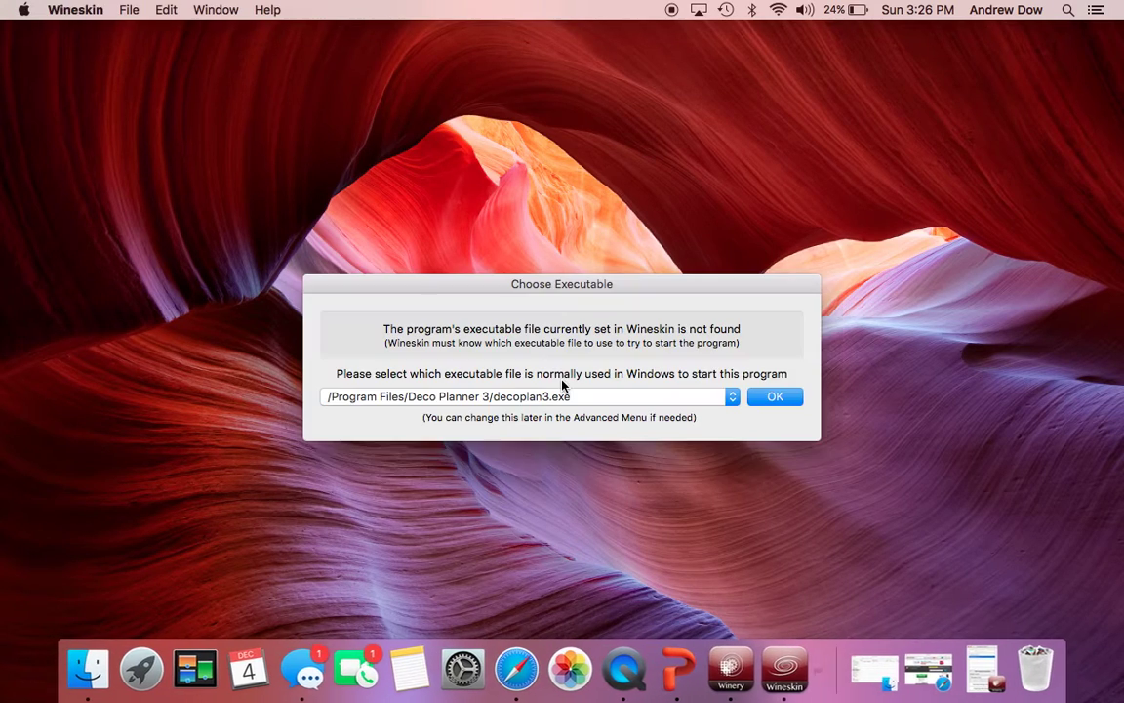
click(773, 398)
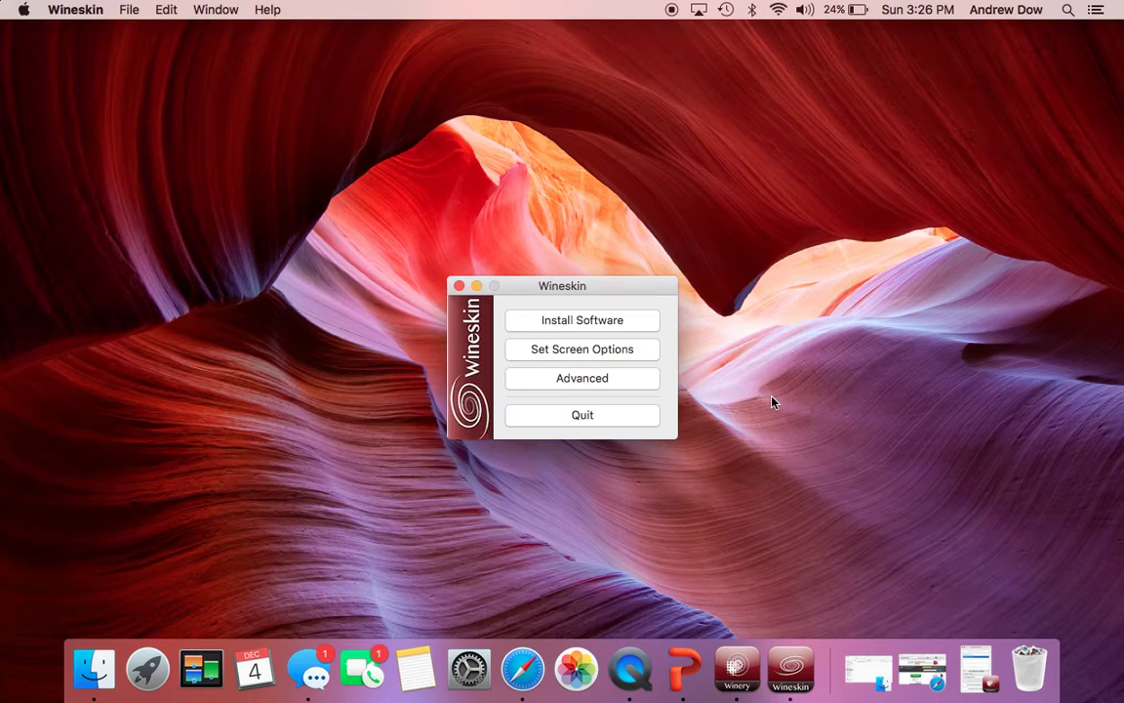
click(582, 415)
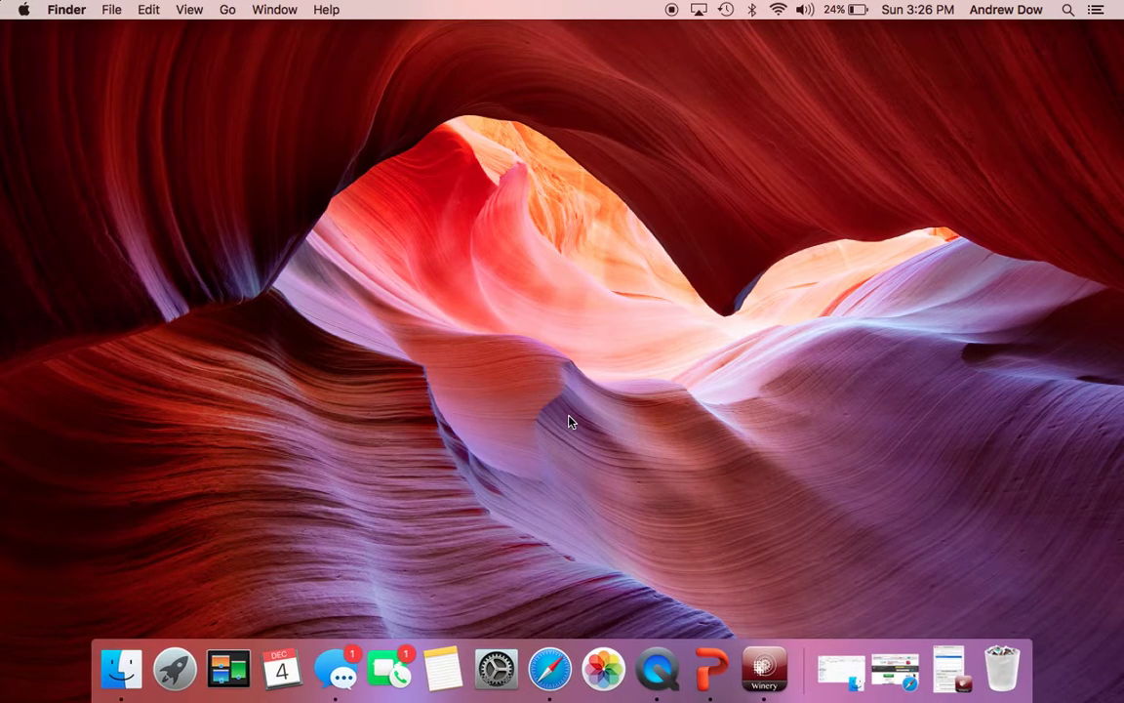
Launch DecoPlanner3 from Launchpad page 2 and dismiss the Deco Planner about dialog.
click(174, 669)
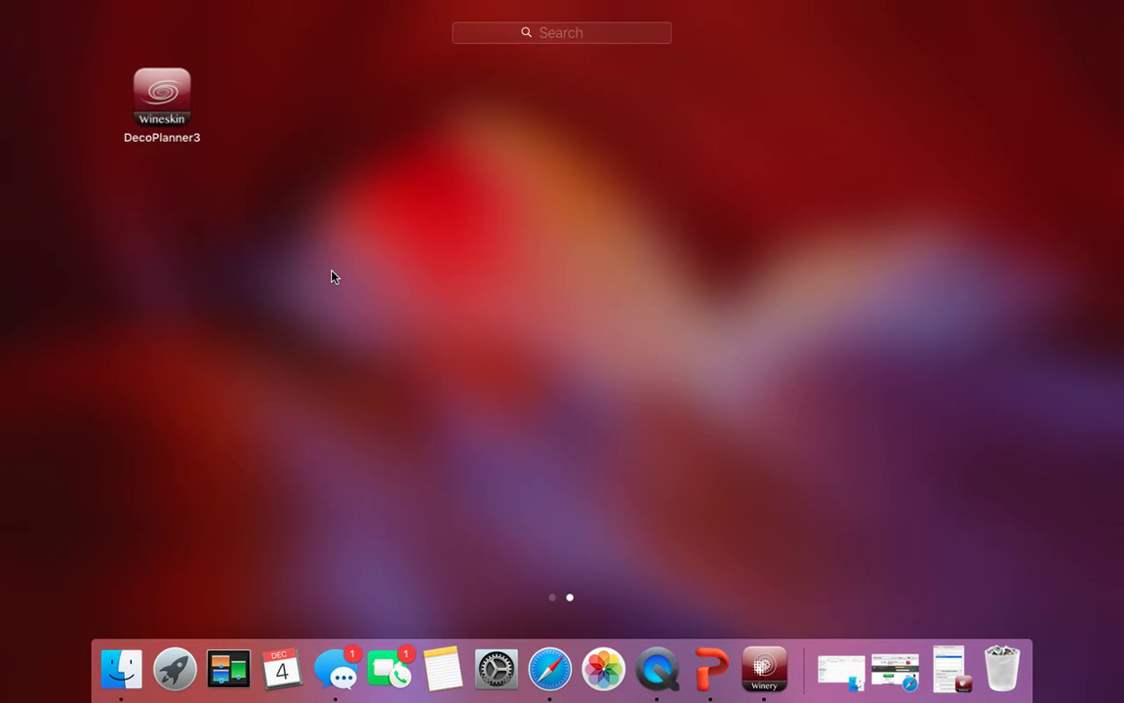
scroll(331, 277, left, 3)
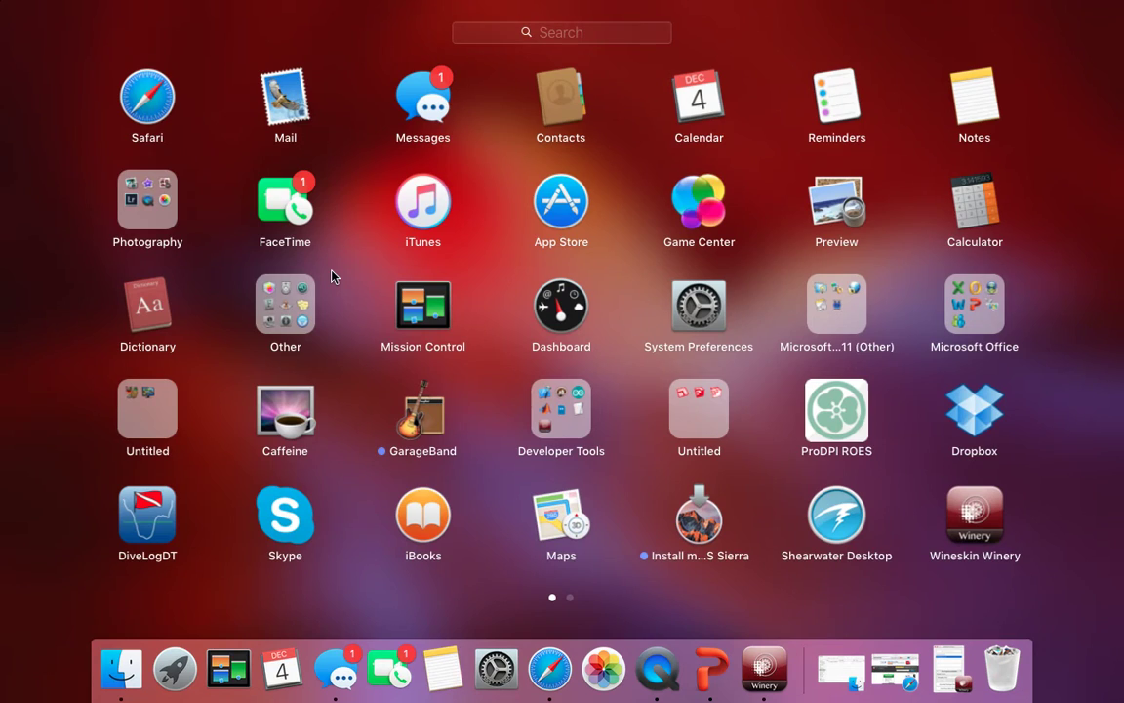
scroll(332, 277, right, 3)
click(152, 96)
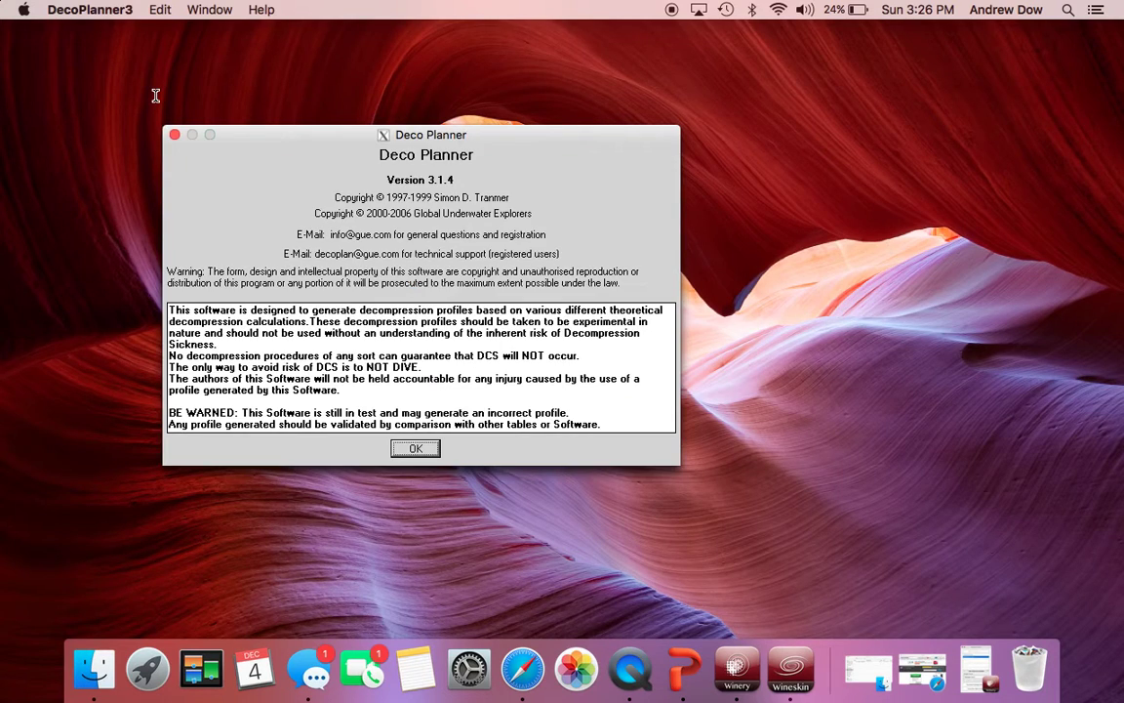
click(414, 448)
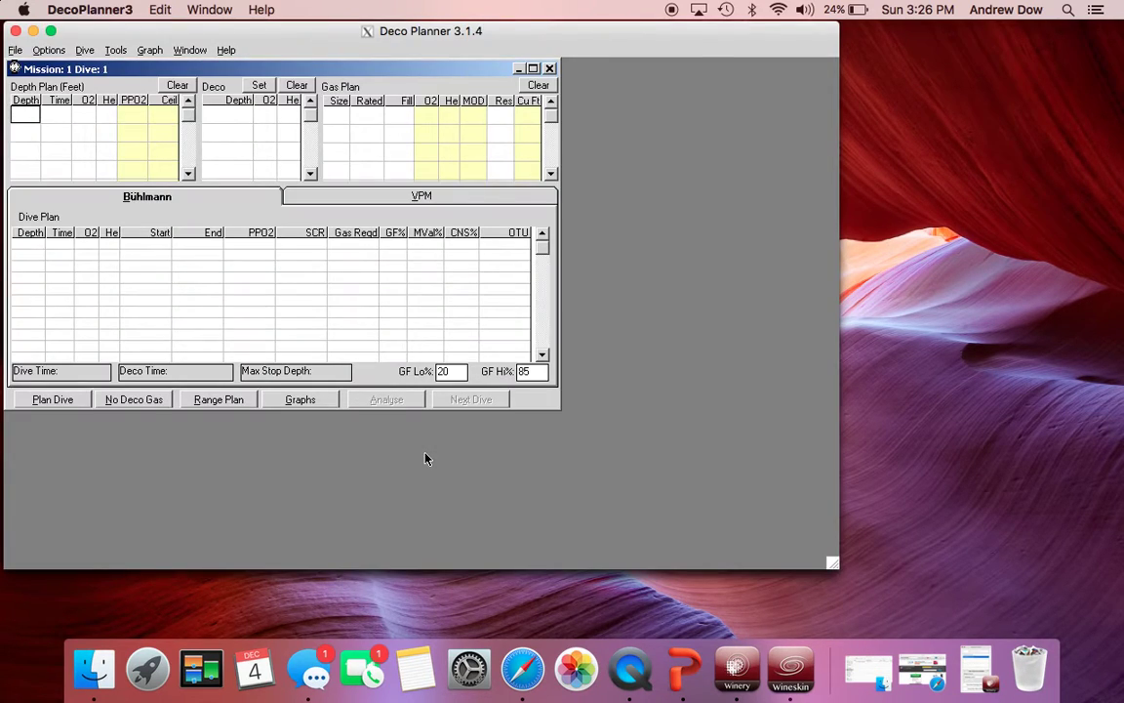